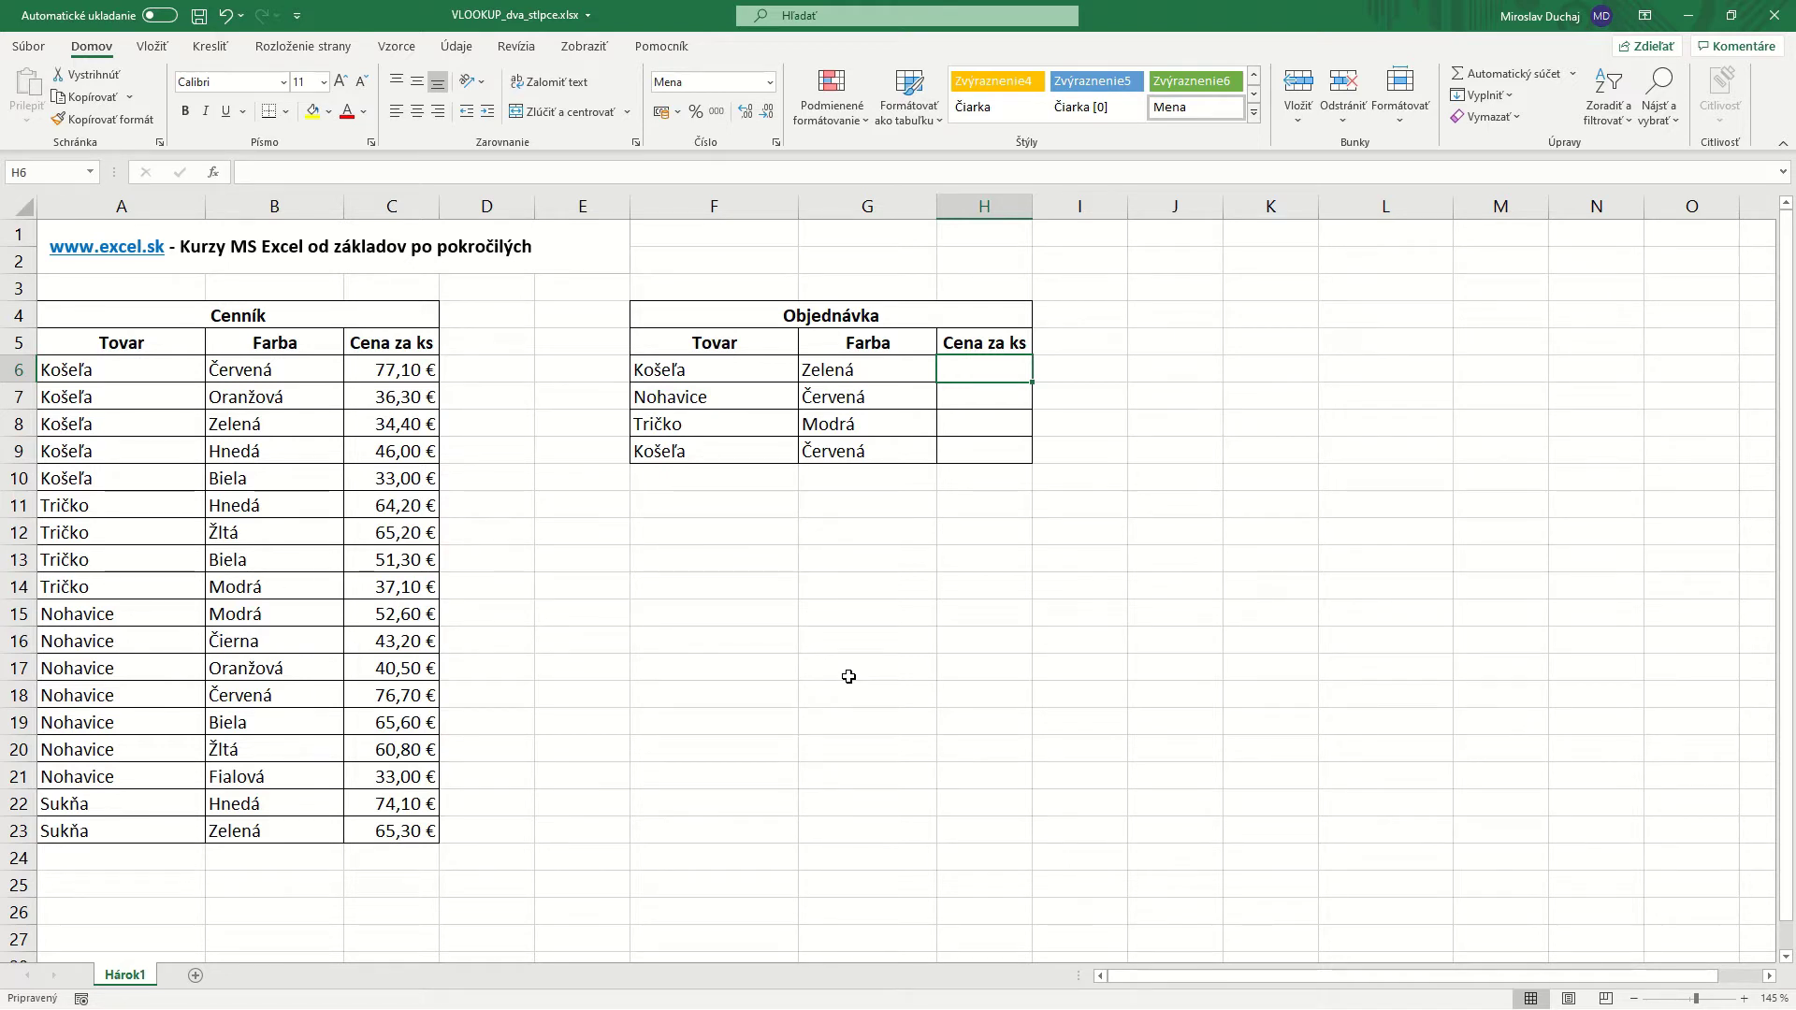
drag(281, 317, 278, 828)
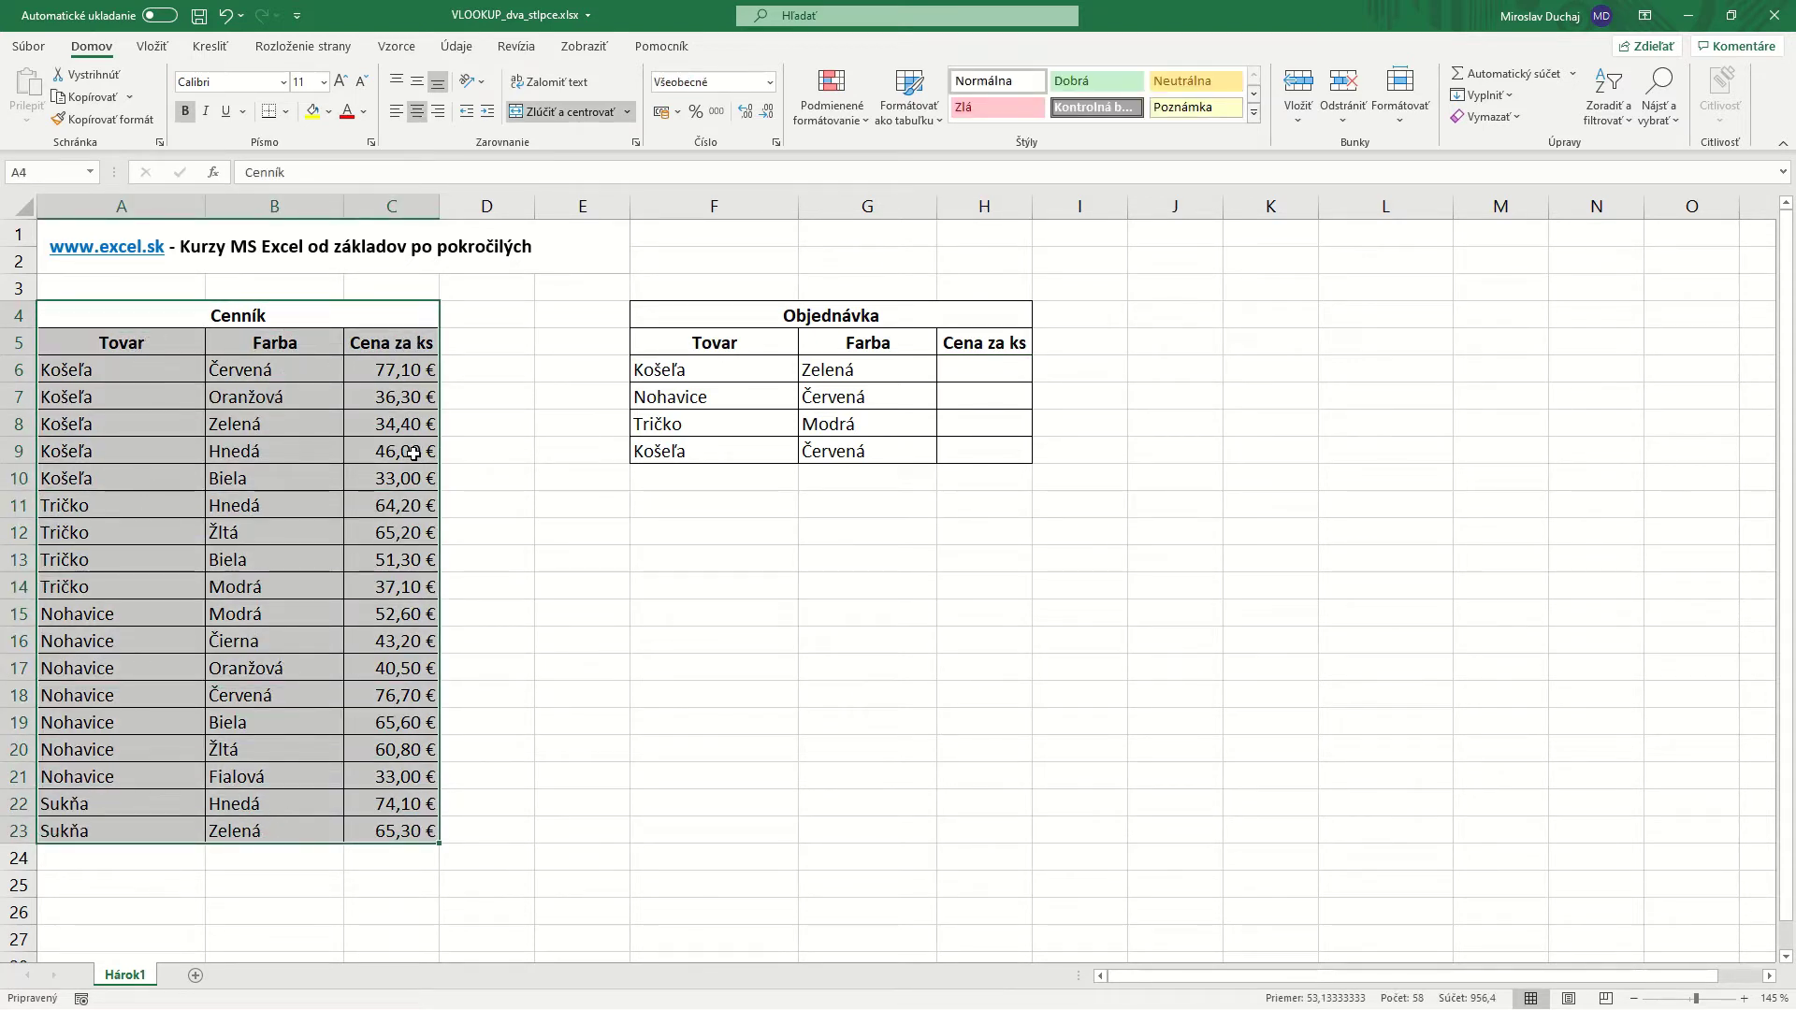
drag(851, 323, 843, 456)
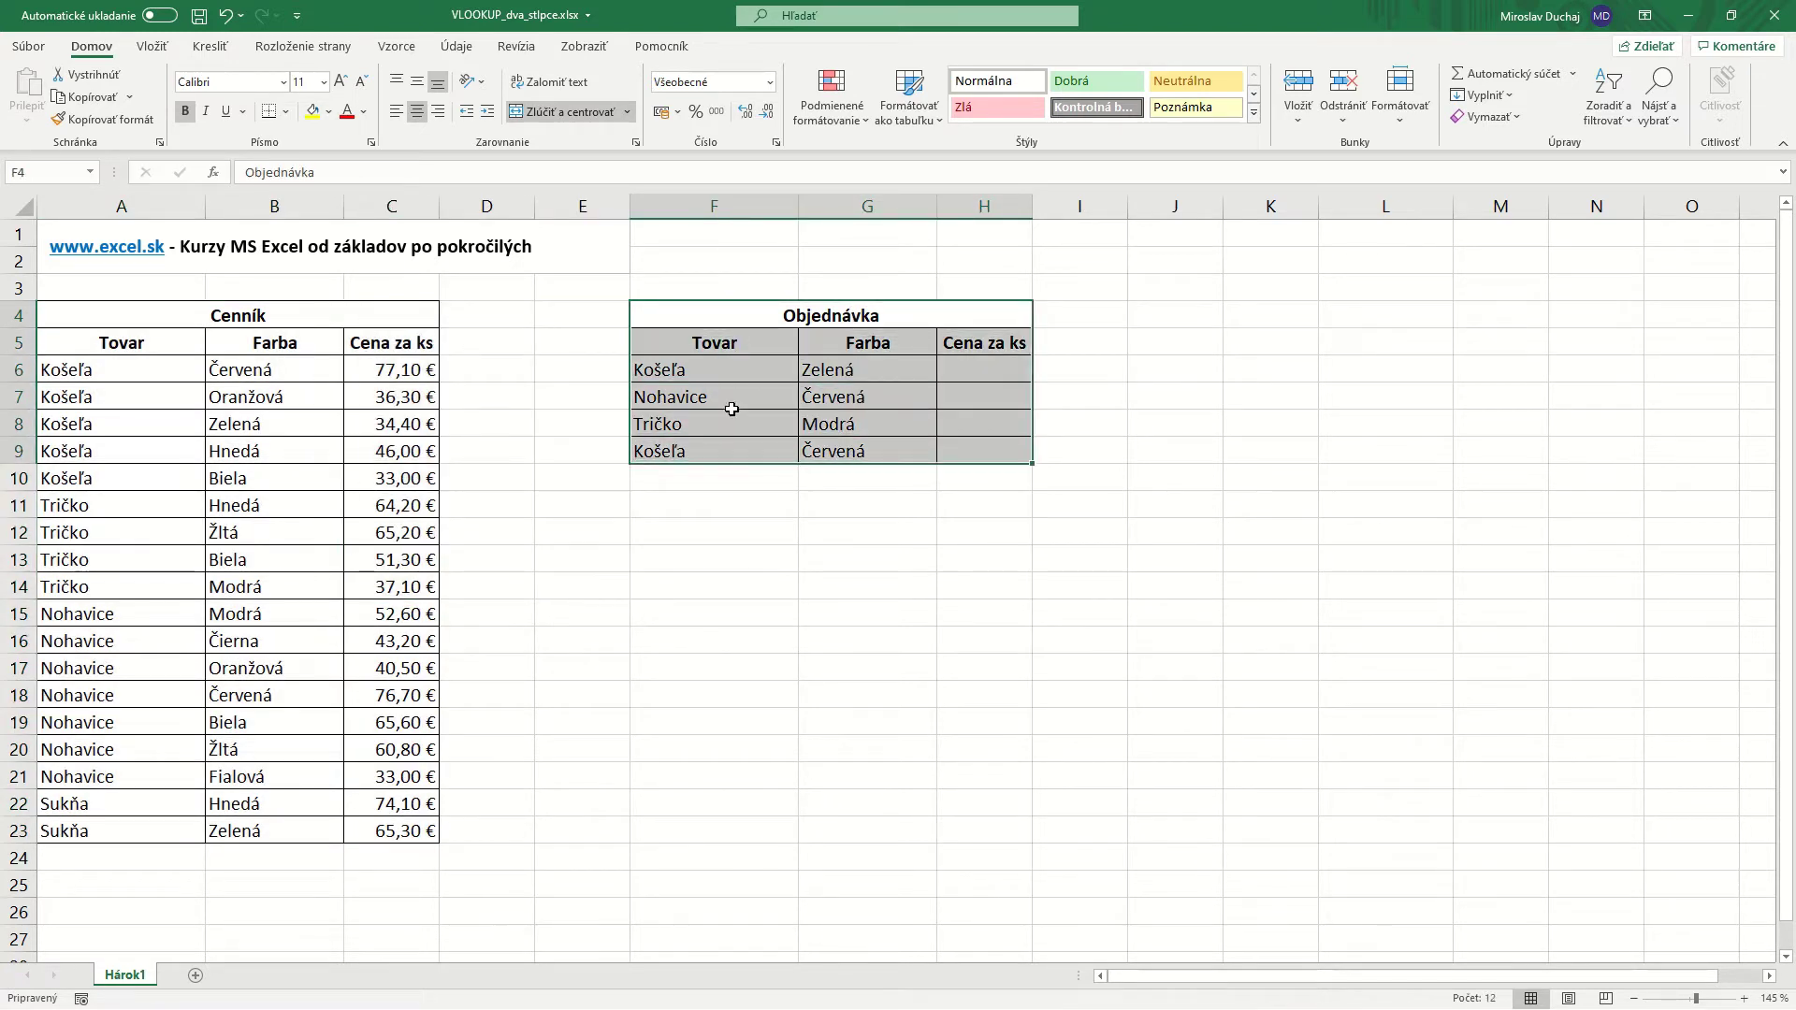
click(985, 375)
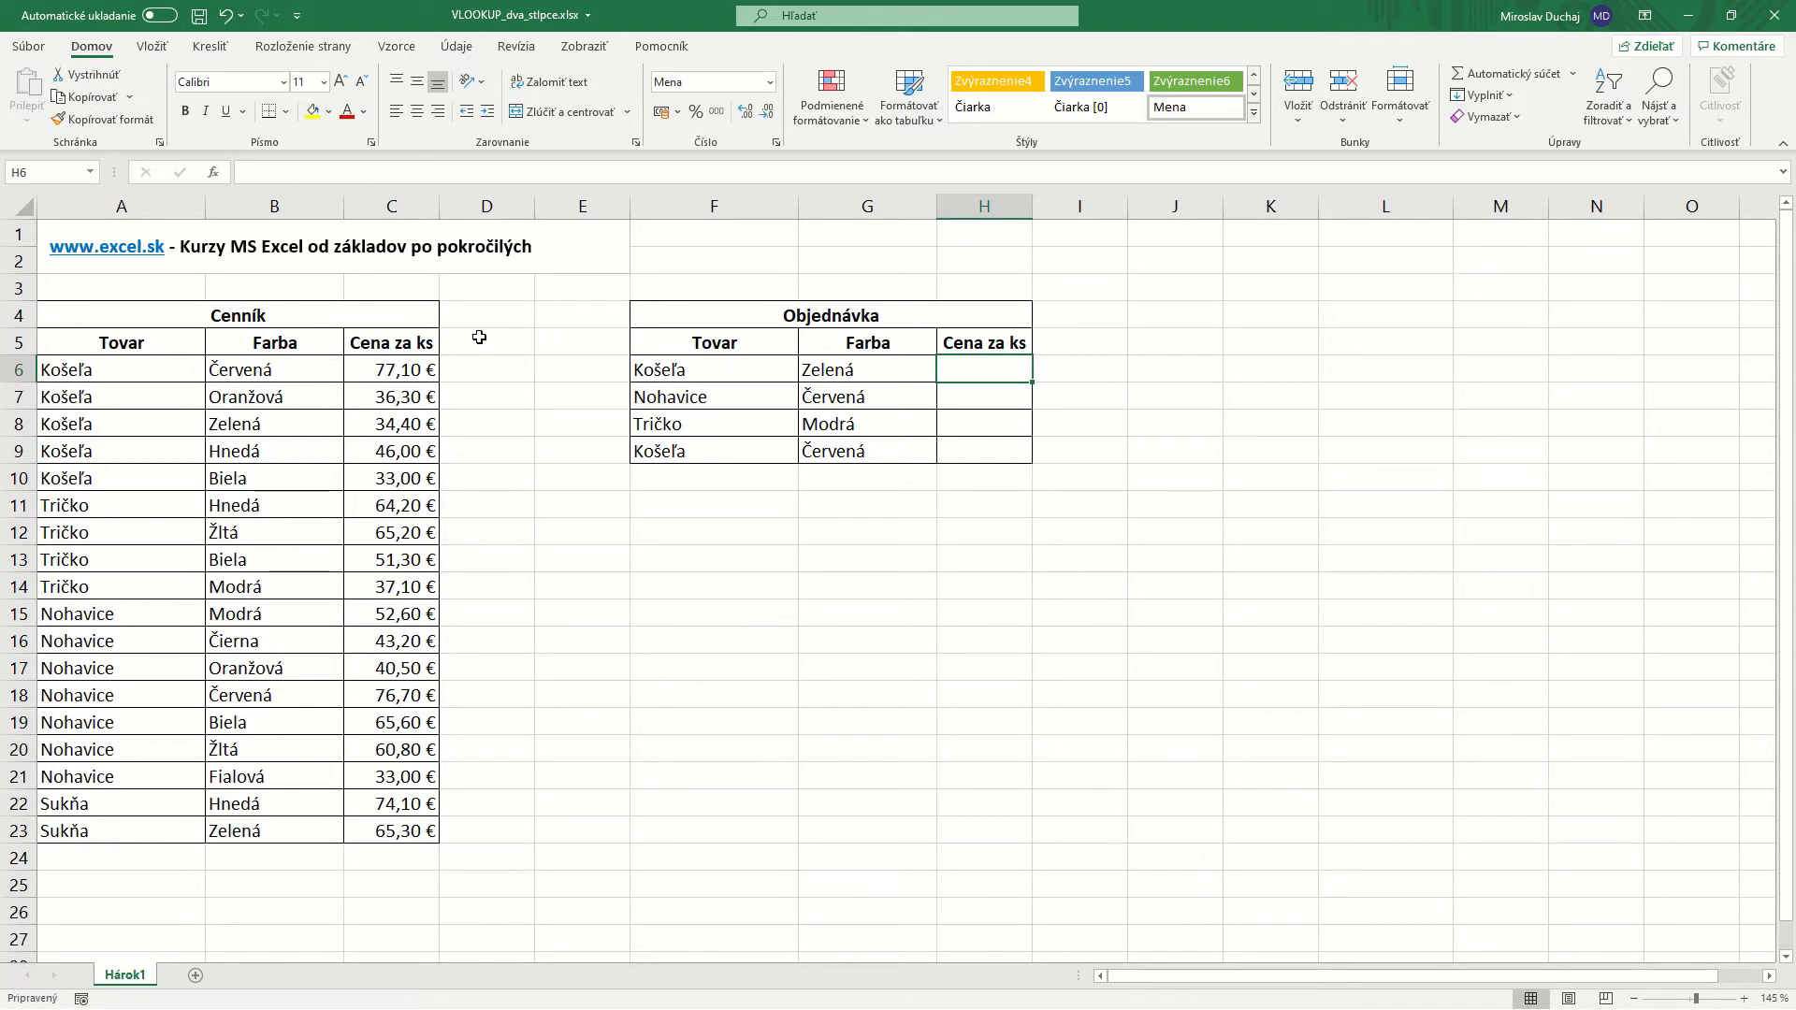
- Insert a widened blank column before the Cenník table and enter the header "Pomocný" in A5
right_click(169, 206)
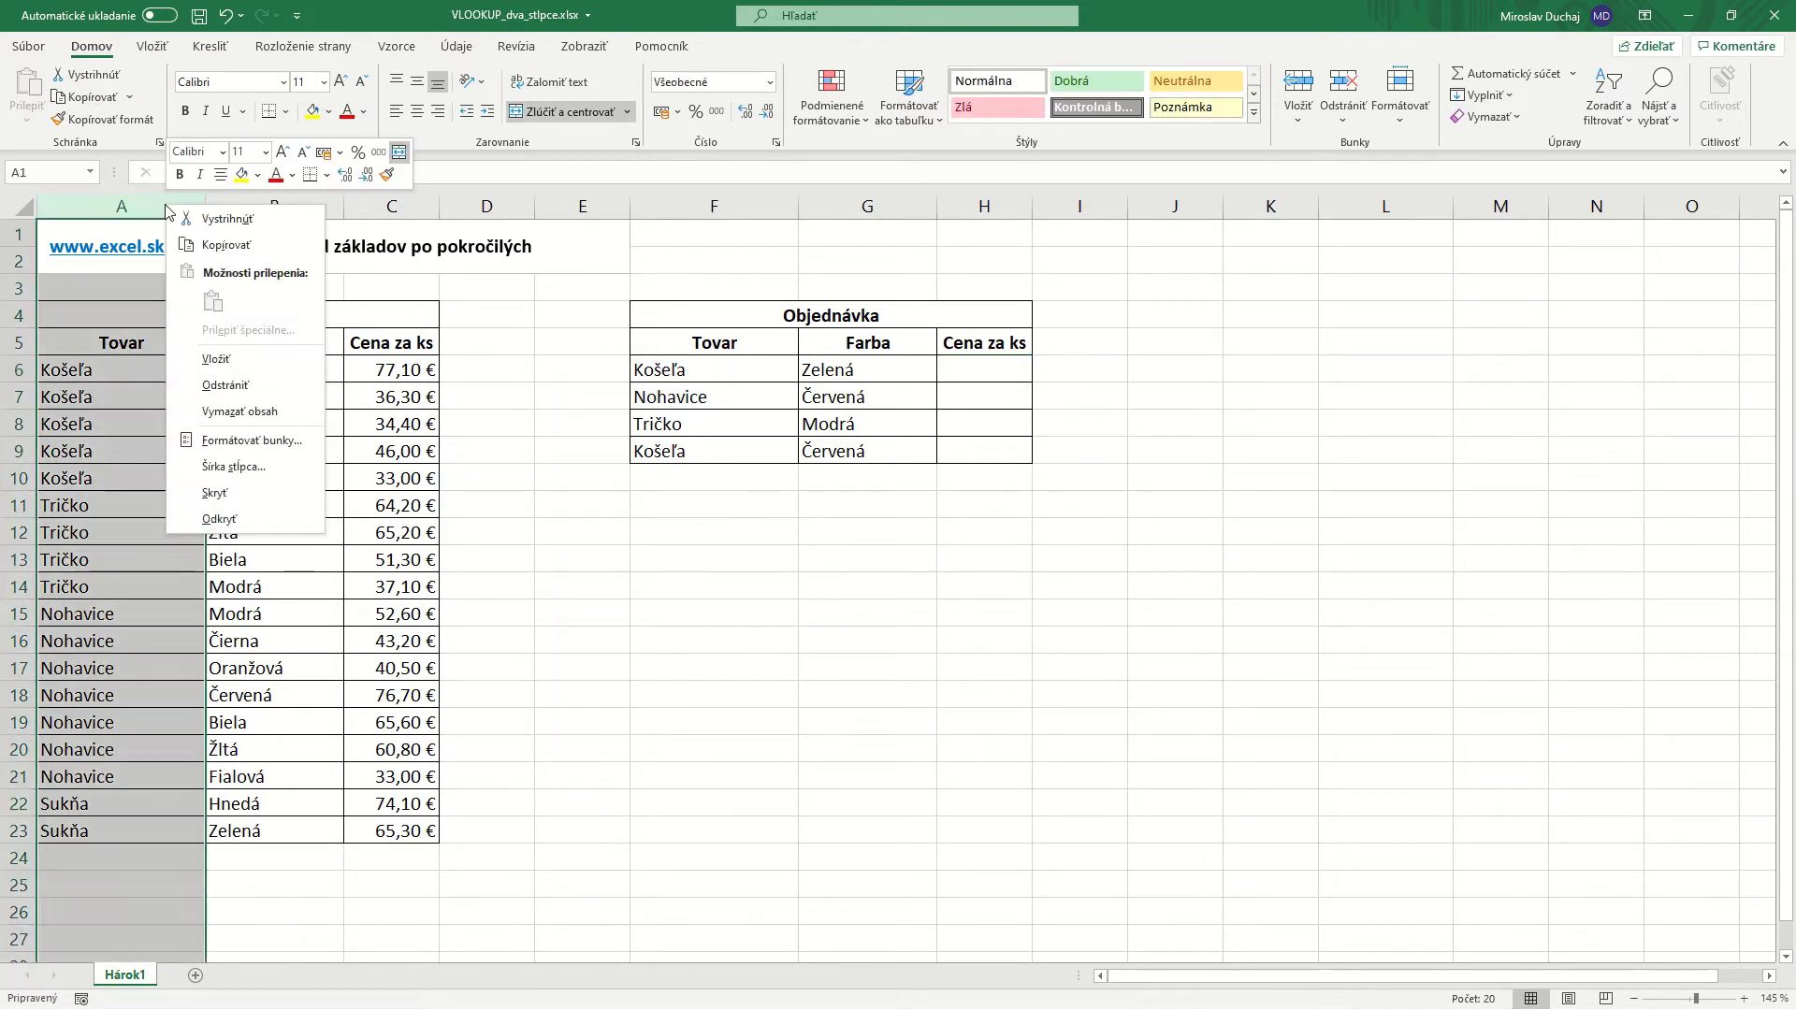
click(215, 361)
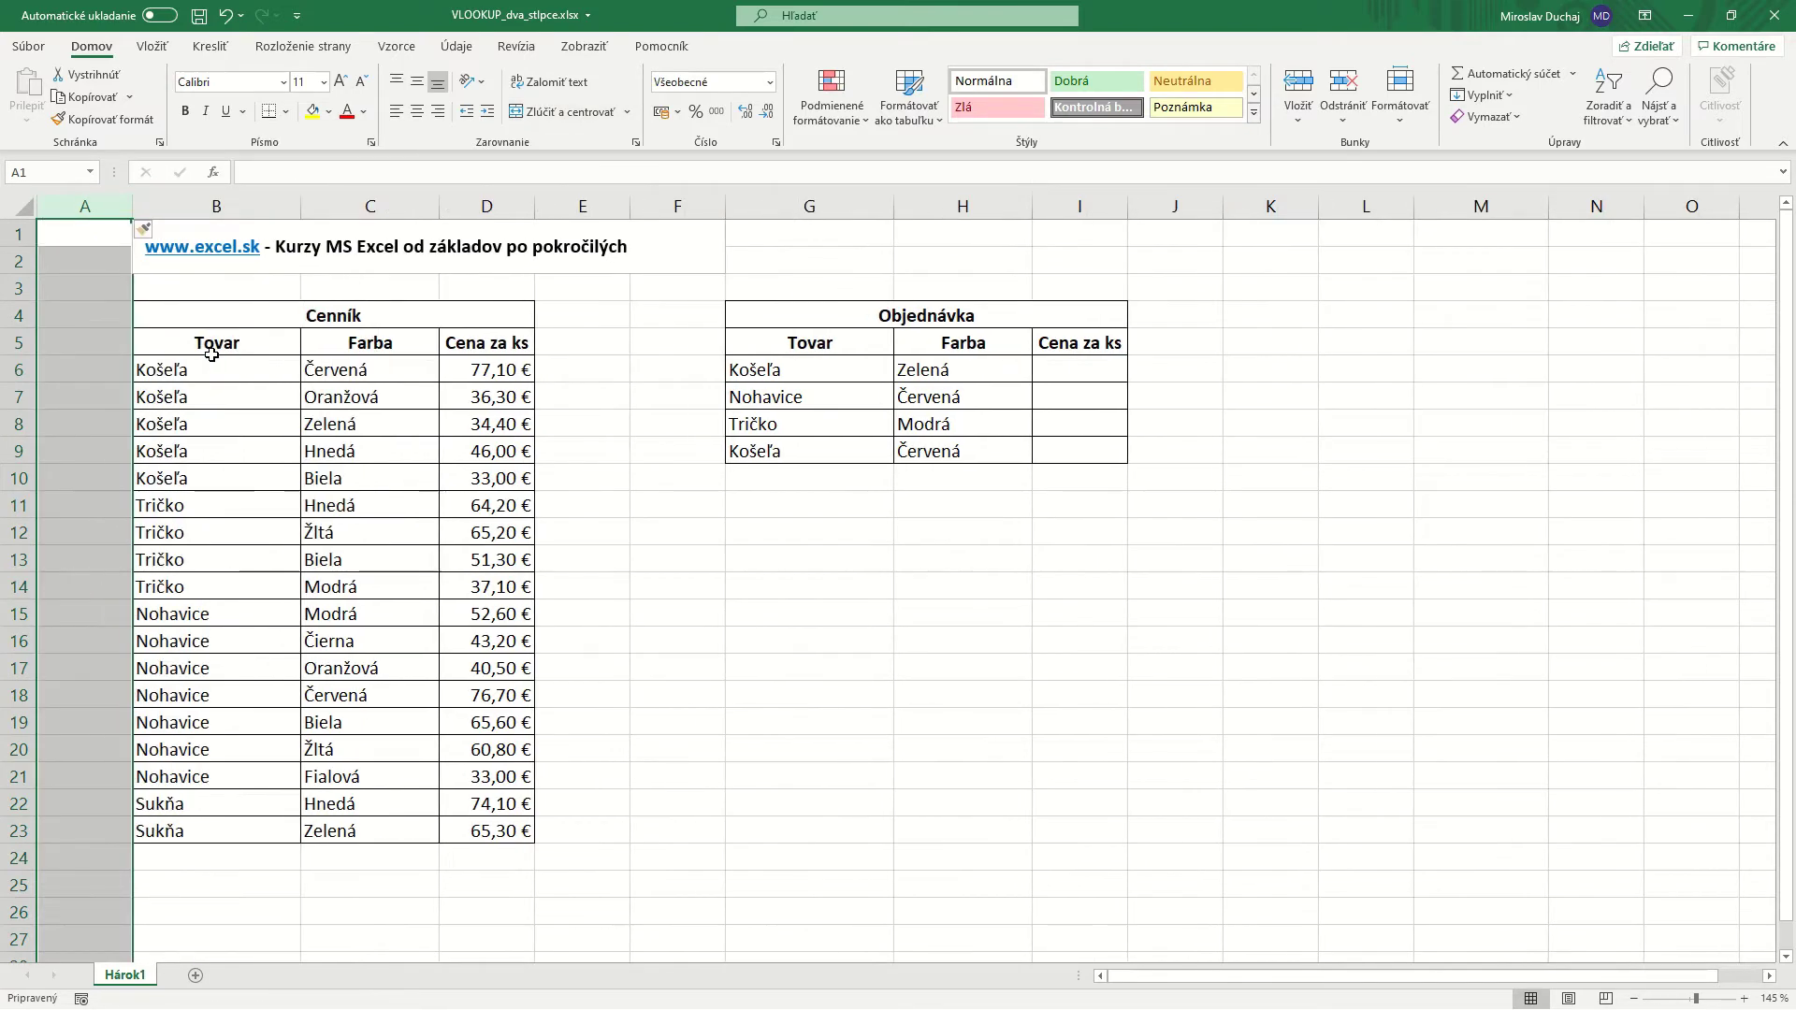
drag(132, 207, 286, 225)
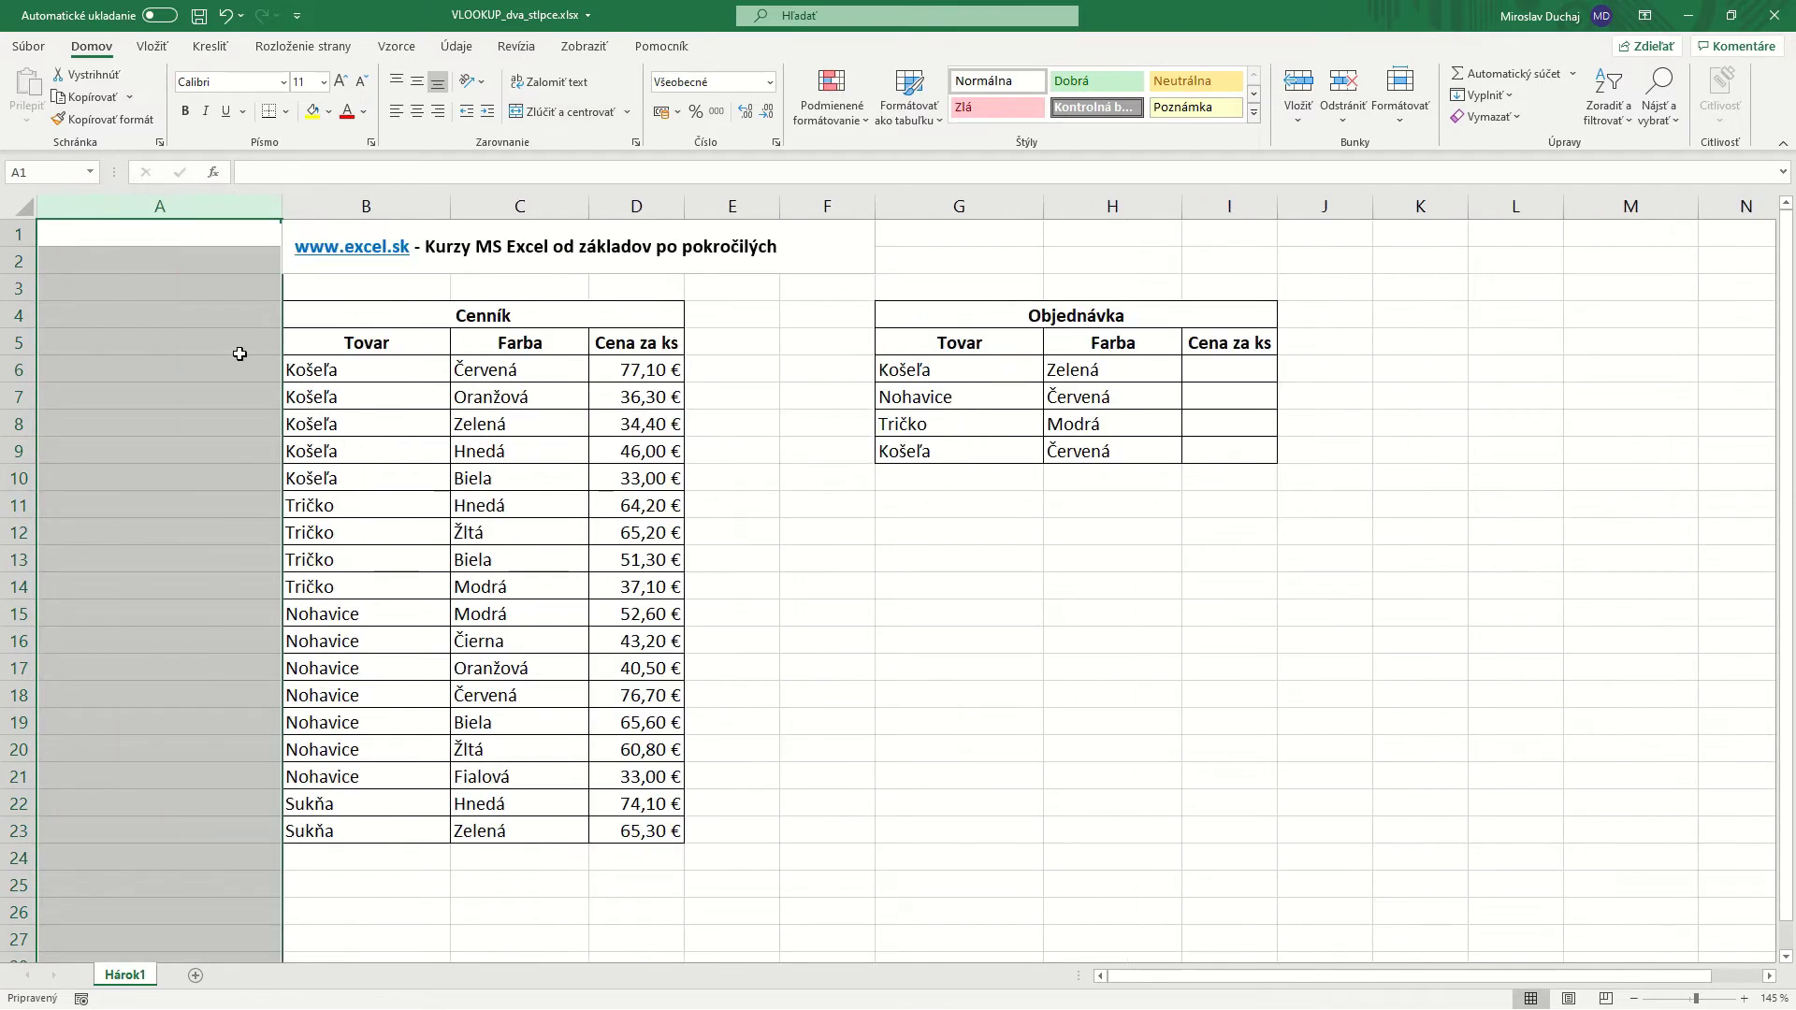
click(225, 347)
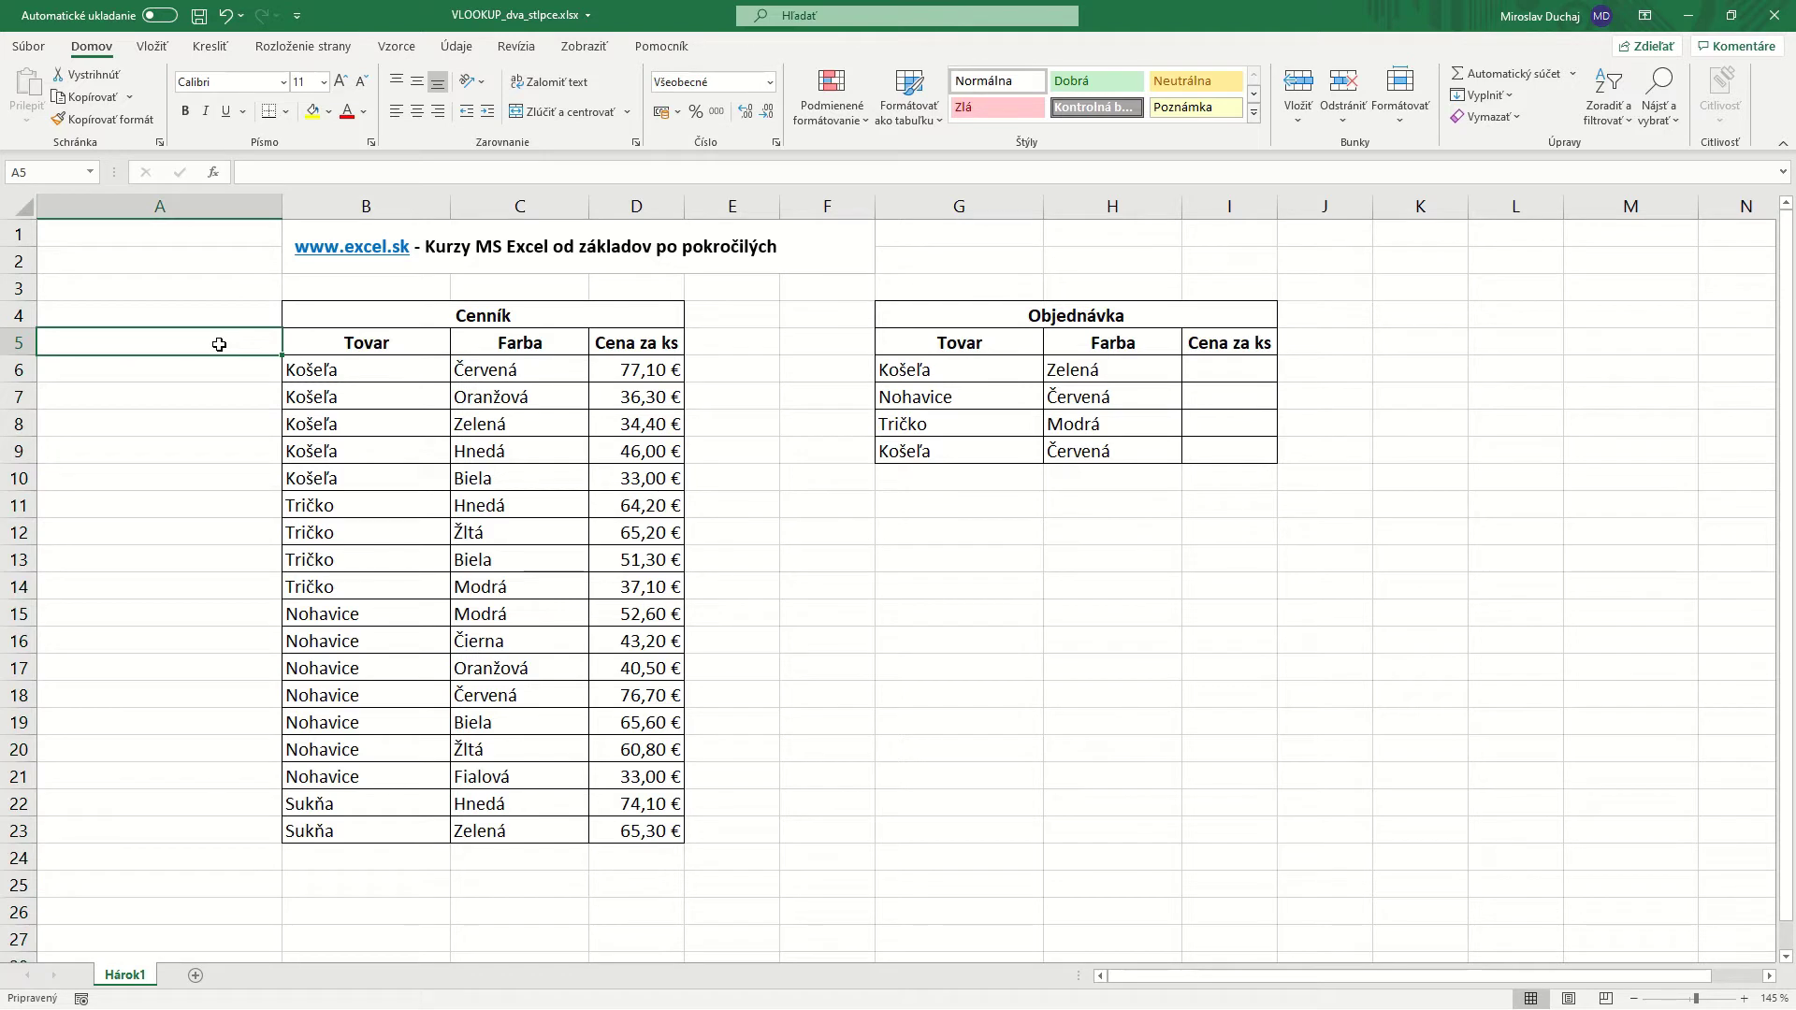
text(Pomocný)
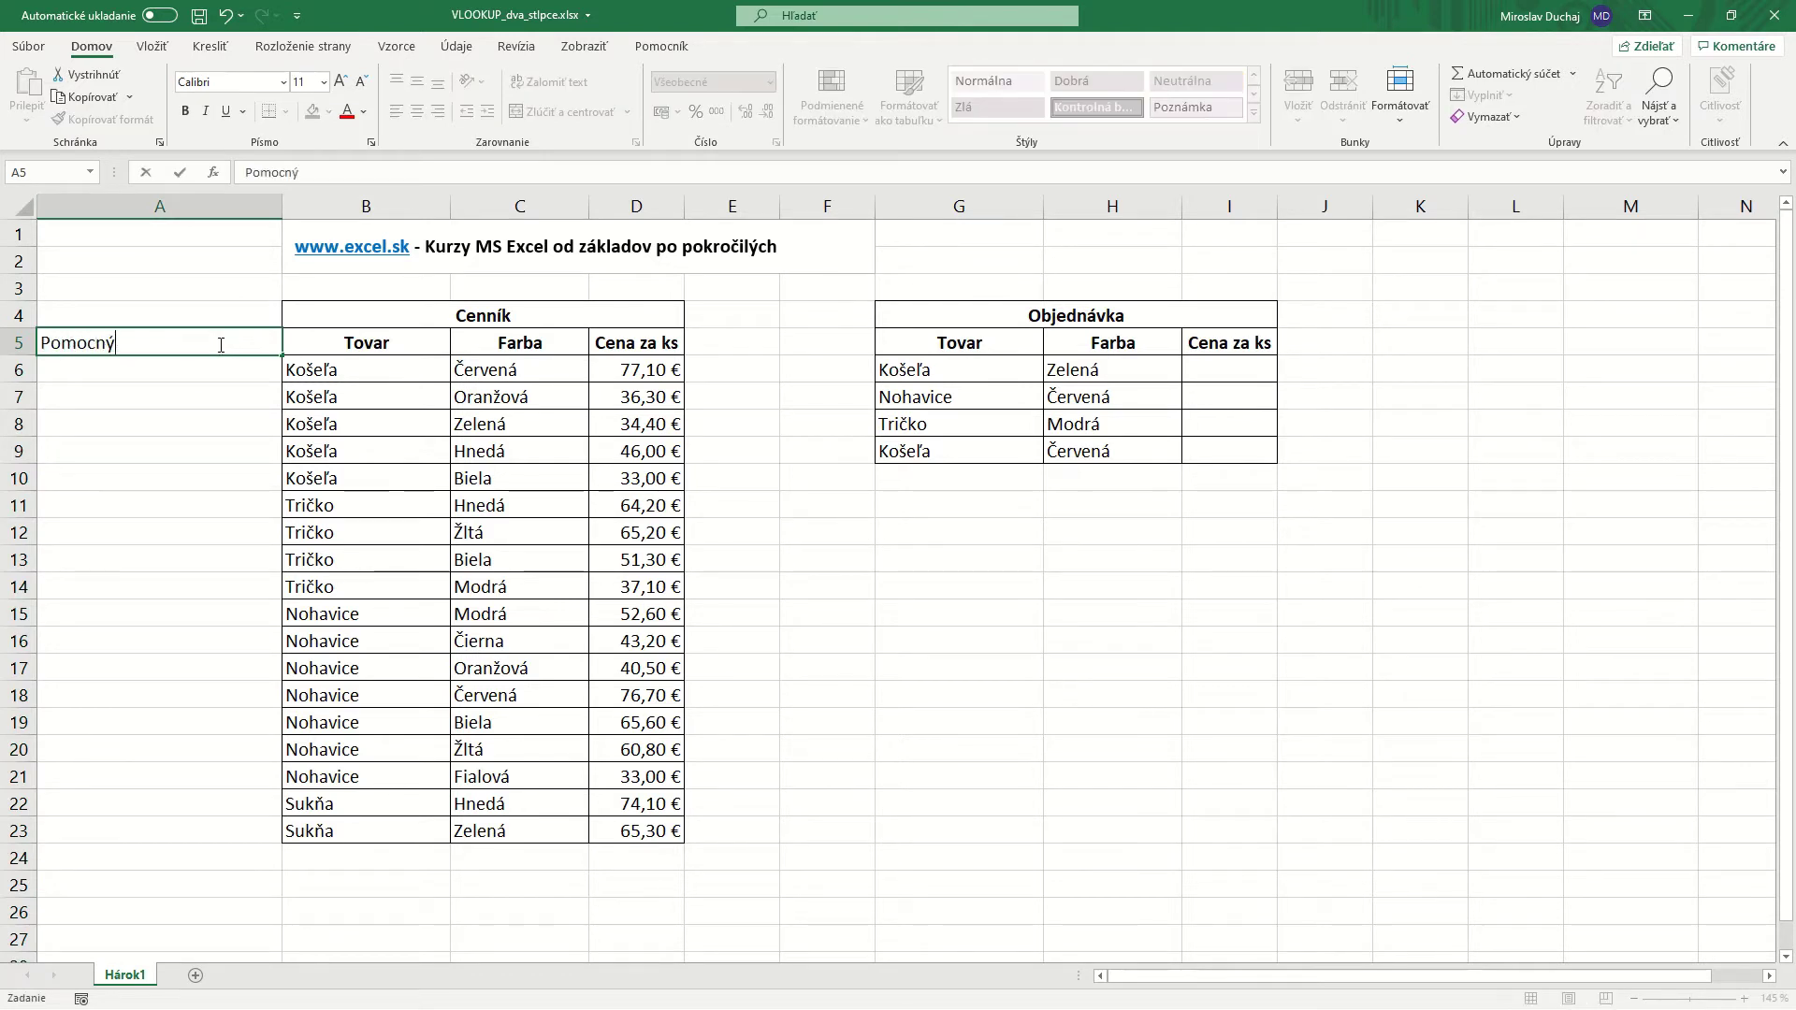
key(Return)
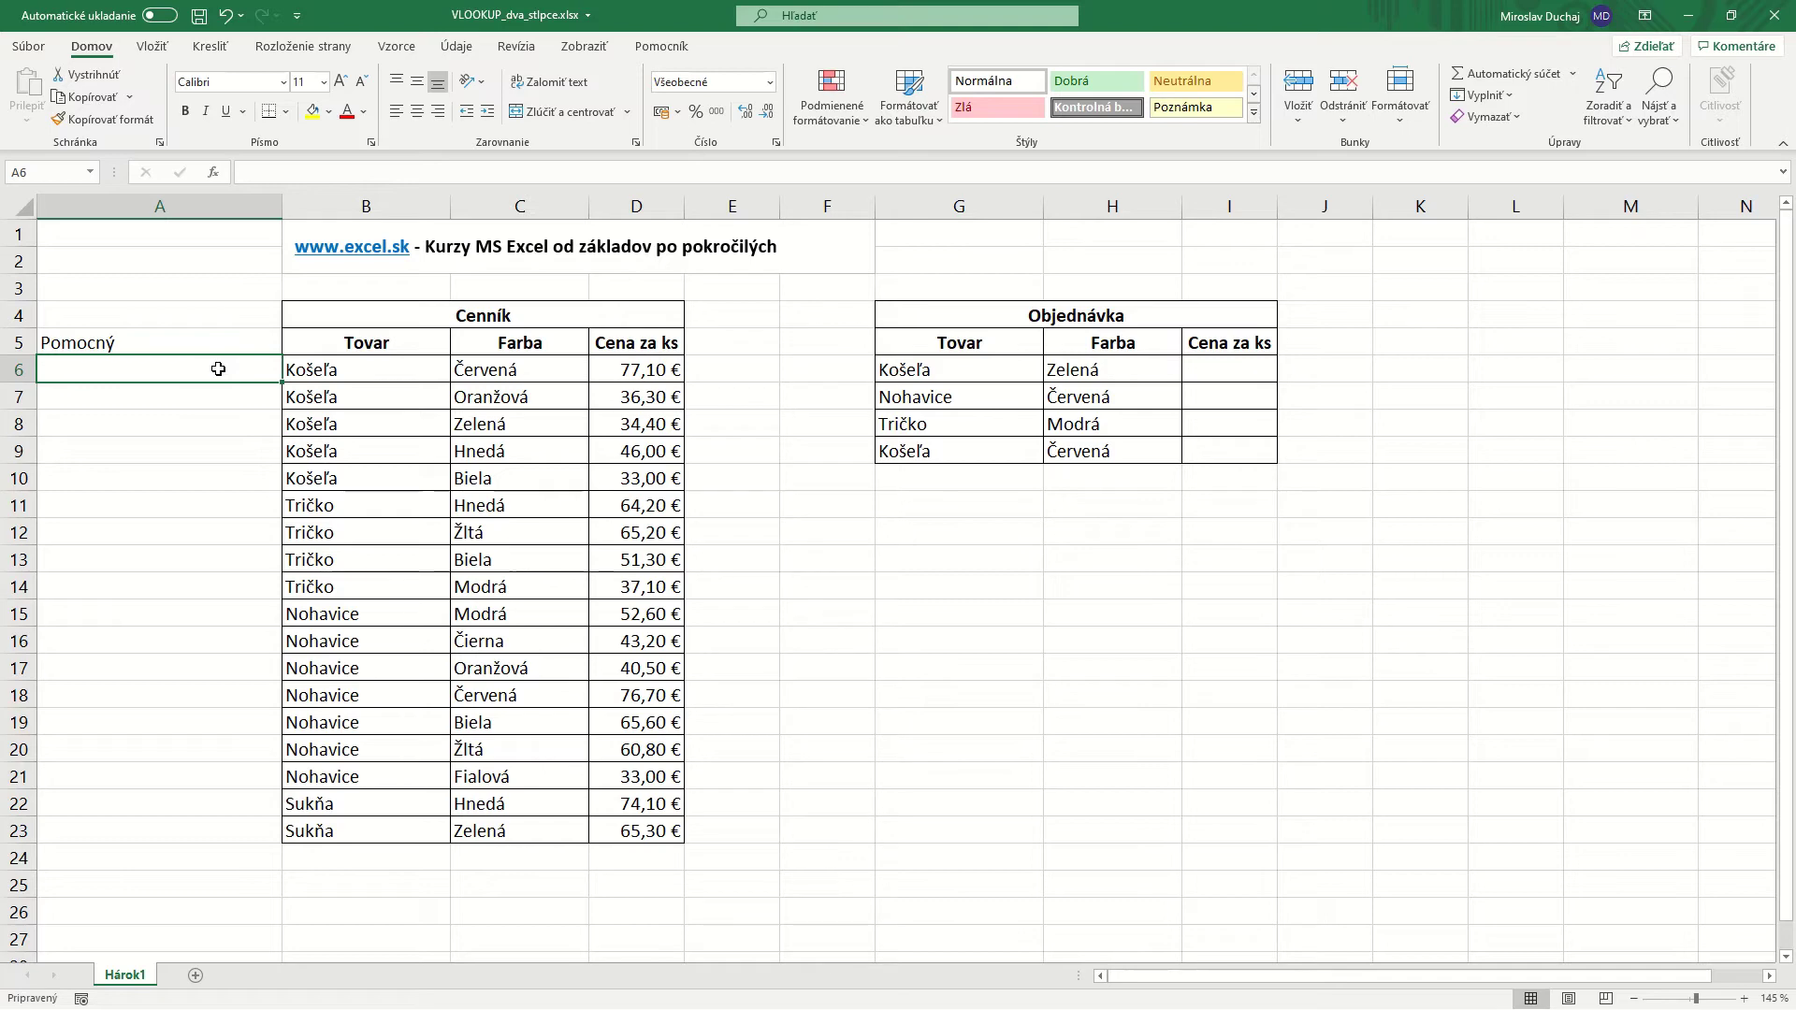
- Enter the formula =B6&C6 in A6 to join the product and colour into one lookup key
text(=)
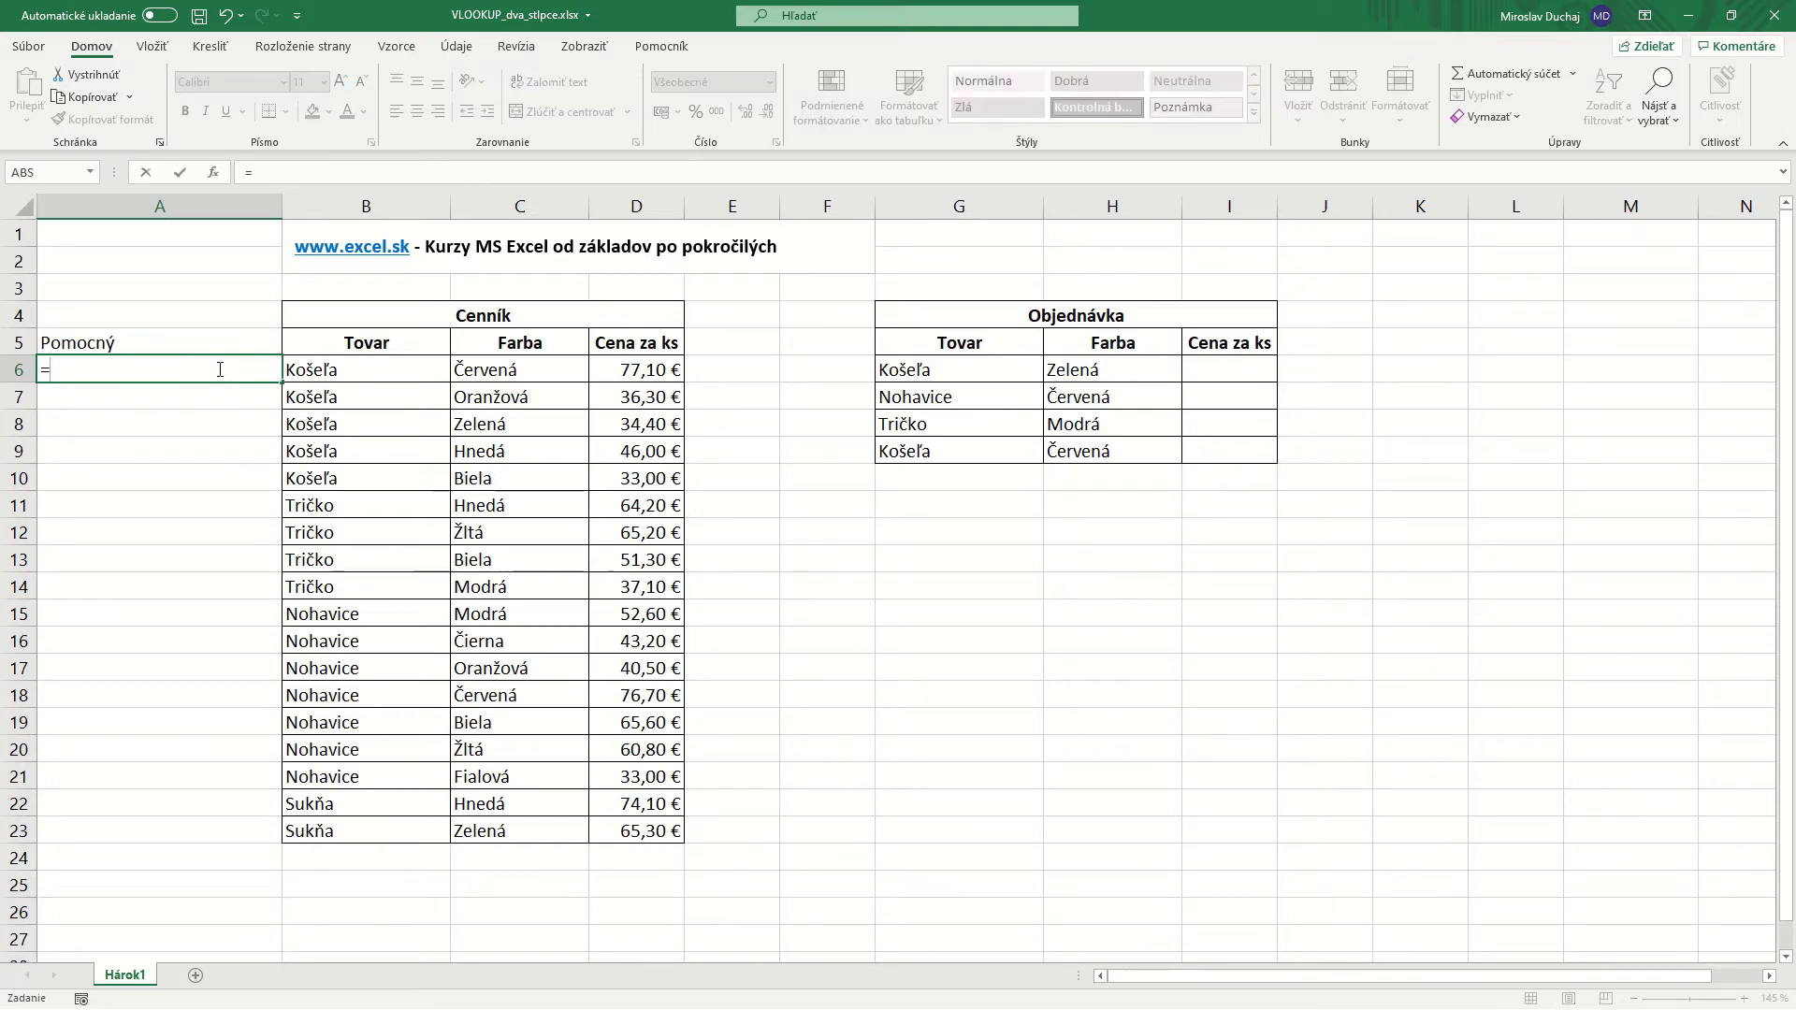
click(371, 372)
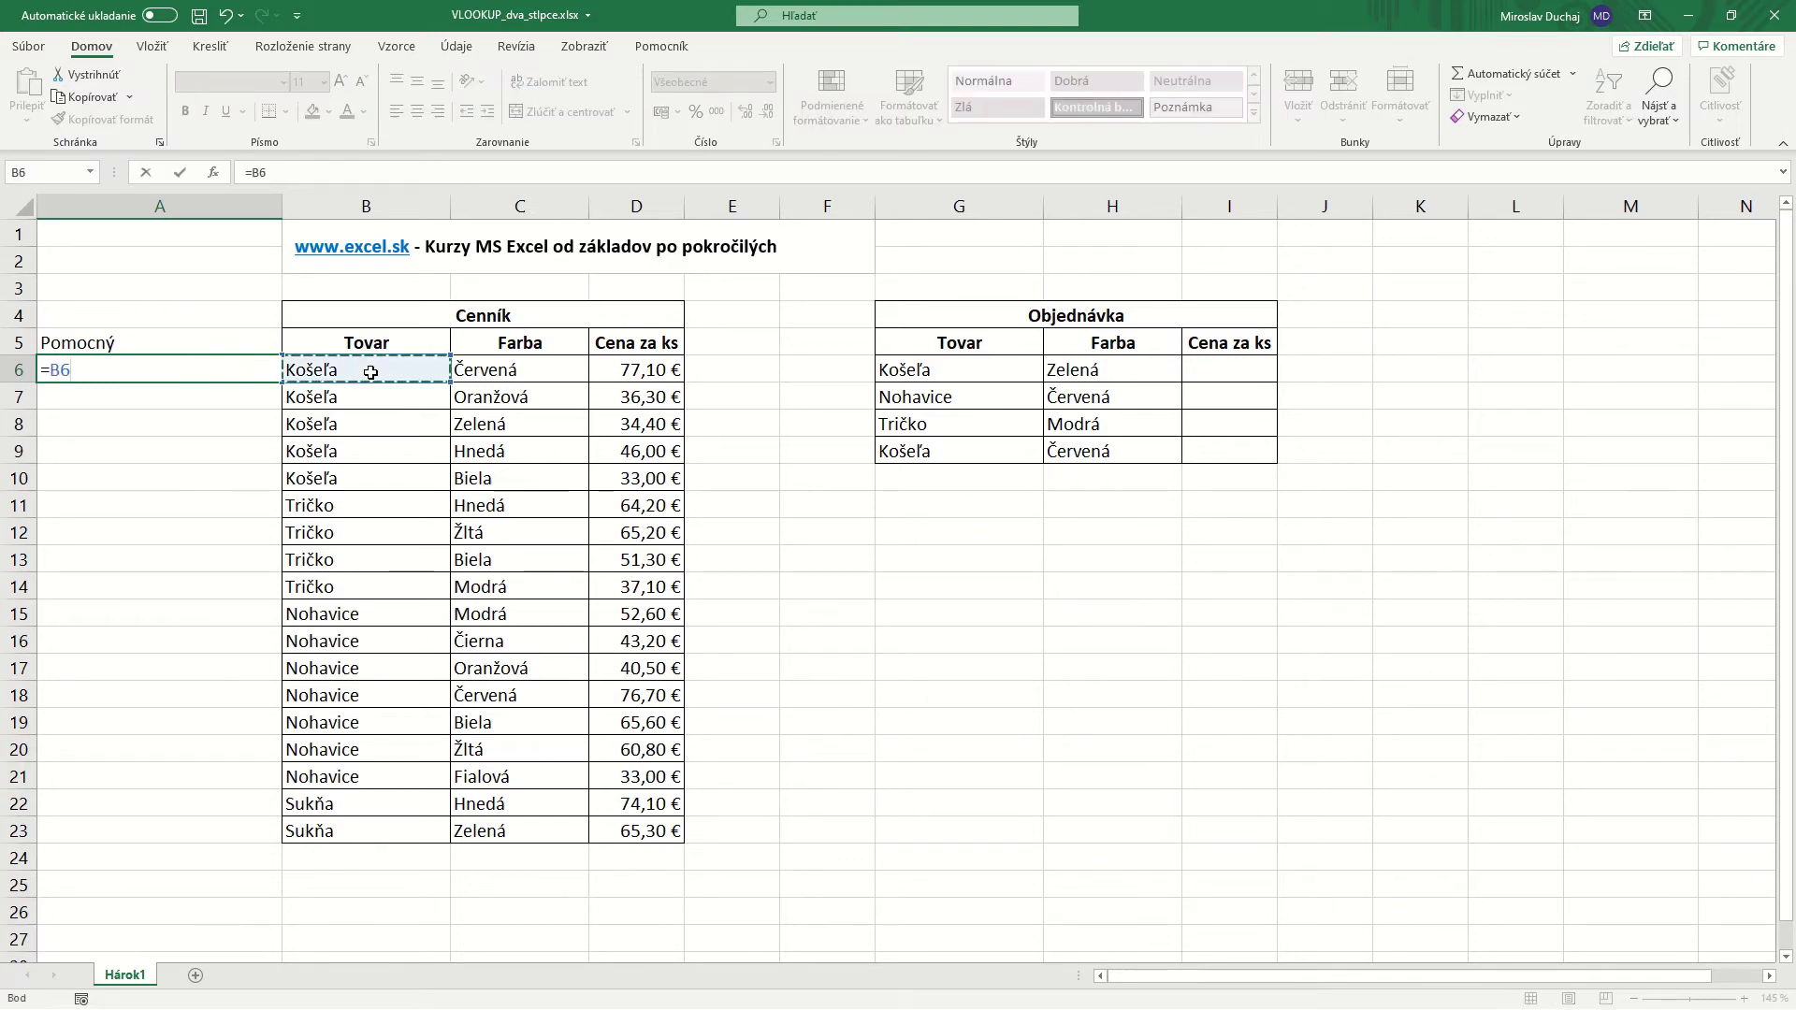
text(&)
click(512, 372)
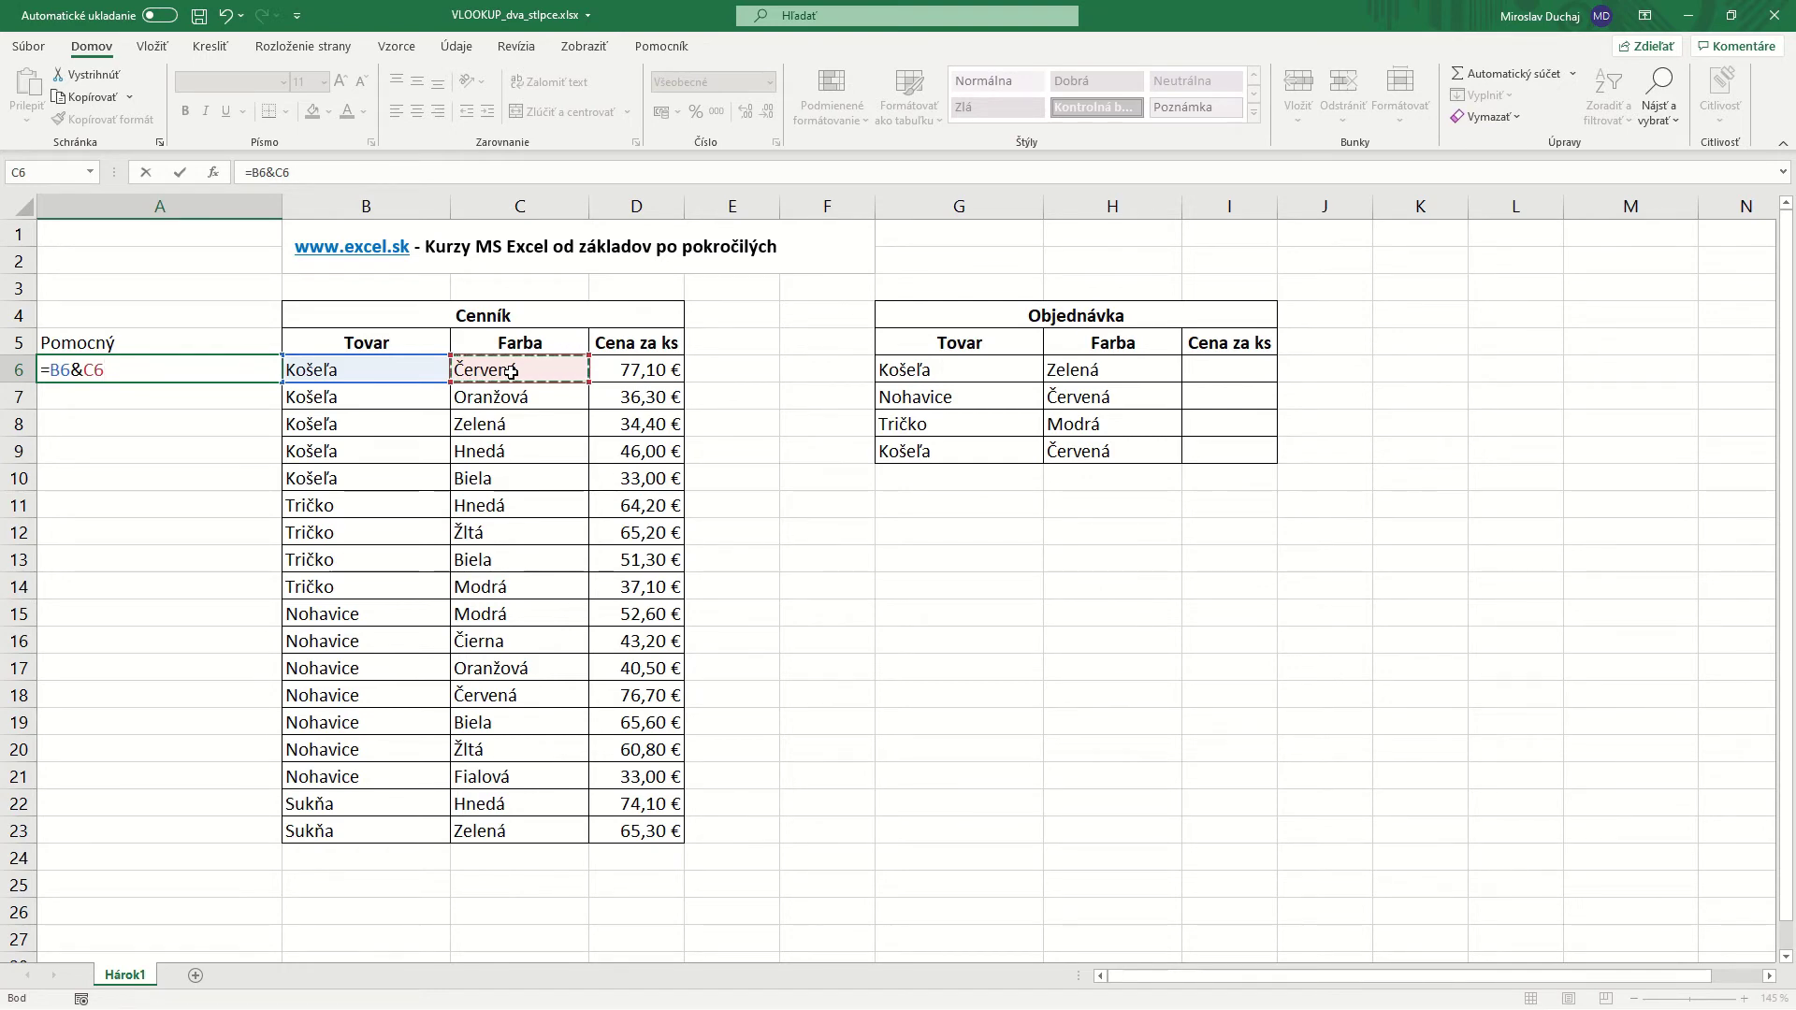
key(Return)
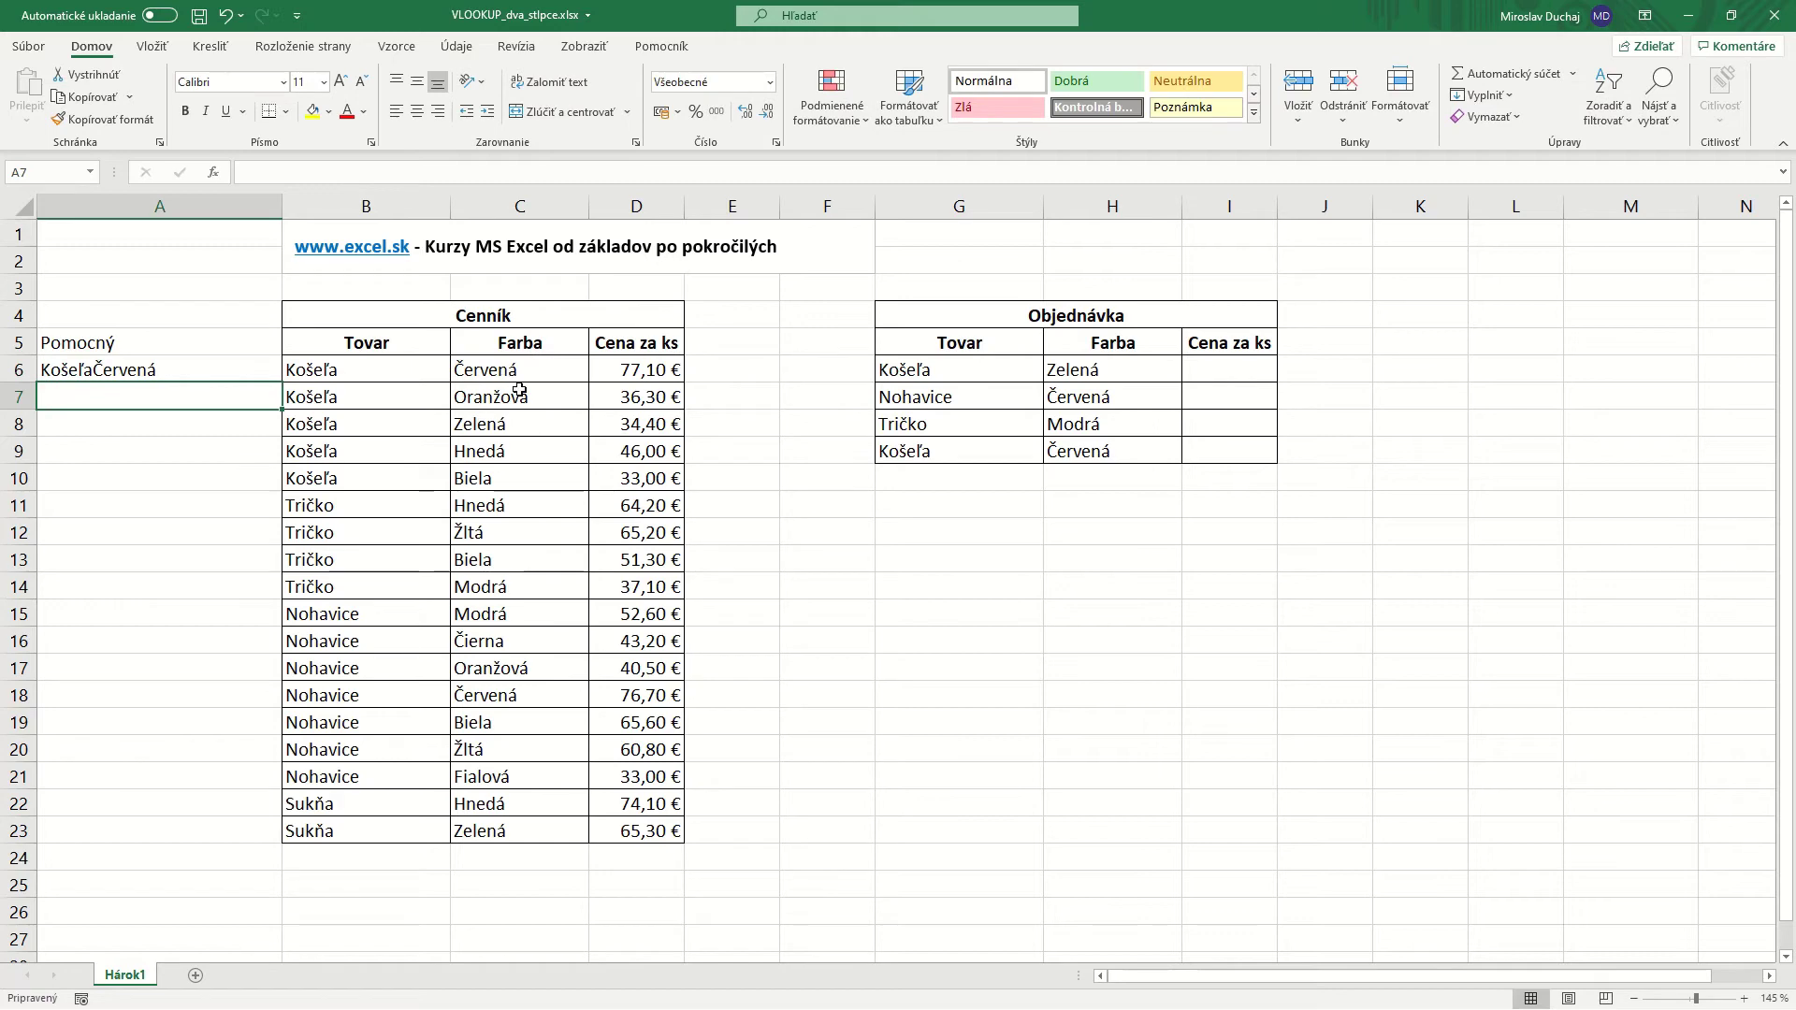
- Fill the key formula from A6 down to A23 for every row of the price list
click(246, 374)
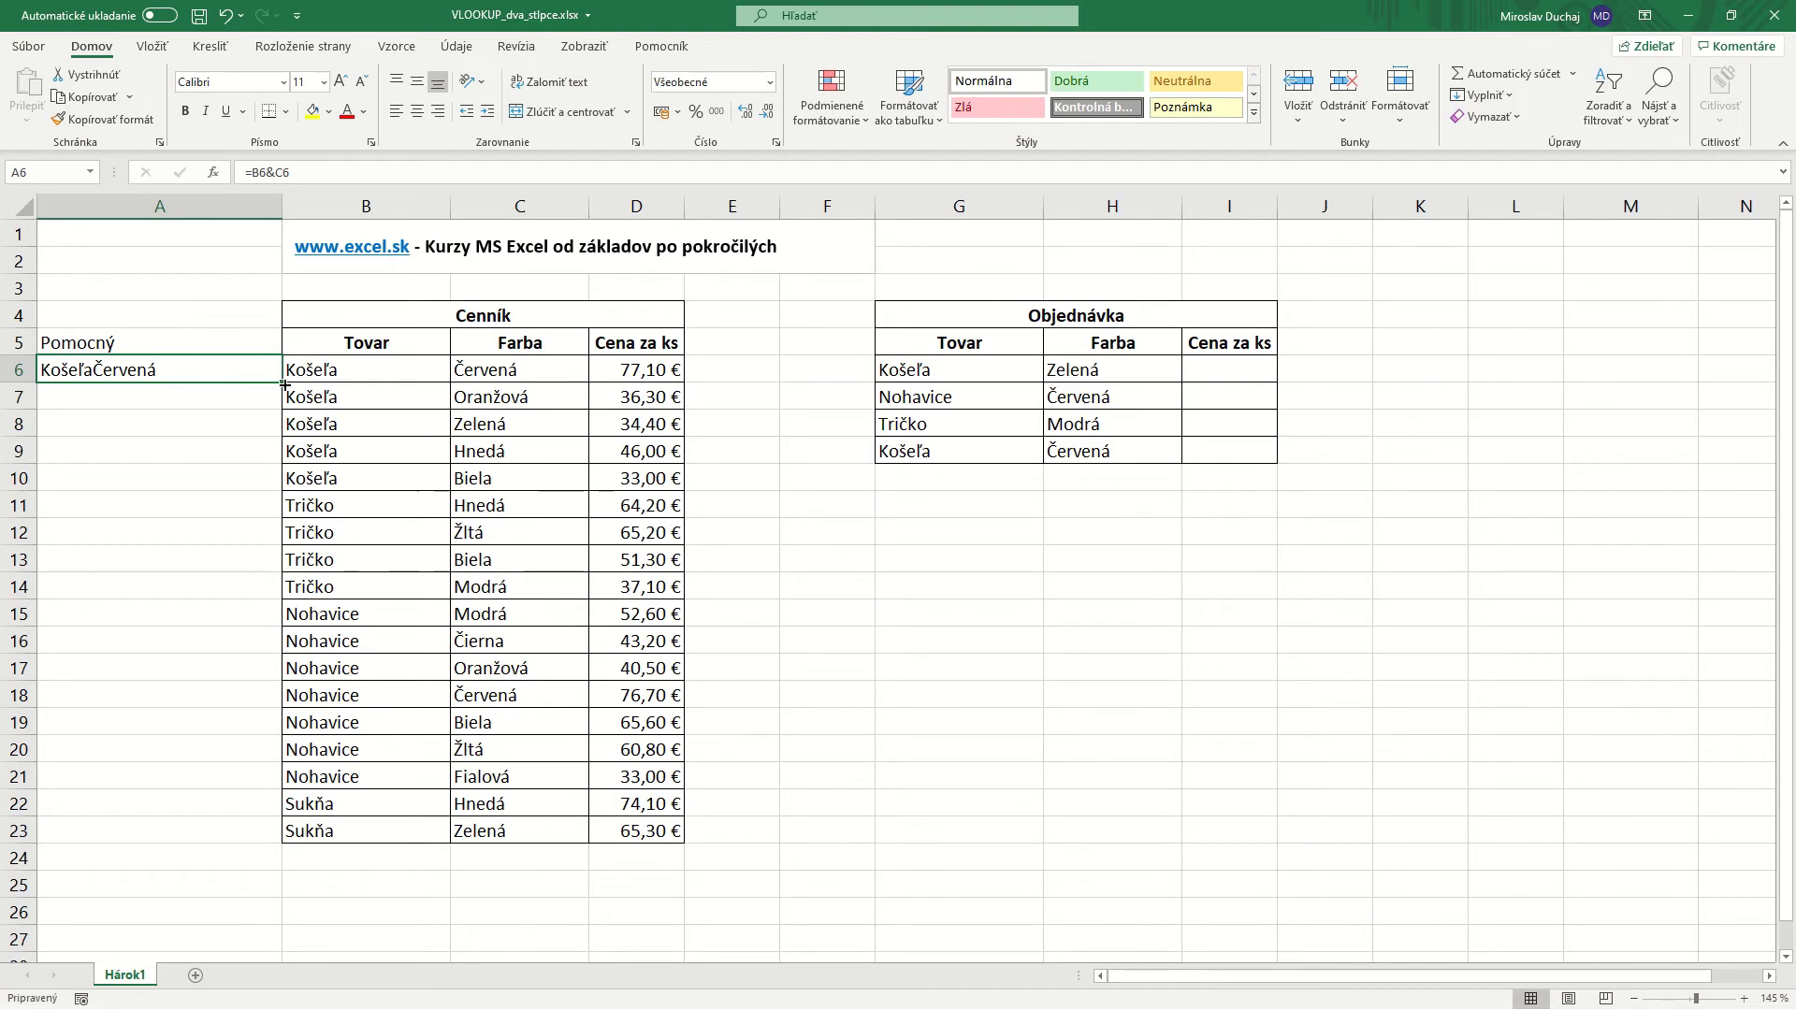
double_click(284, 383)
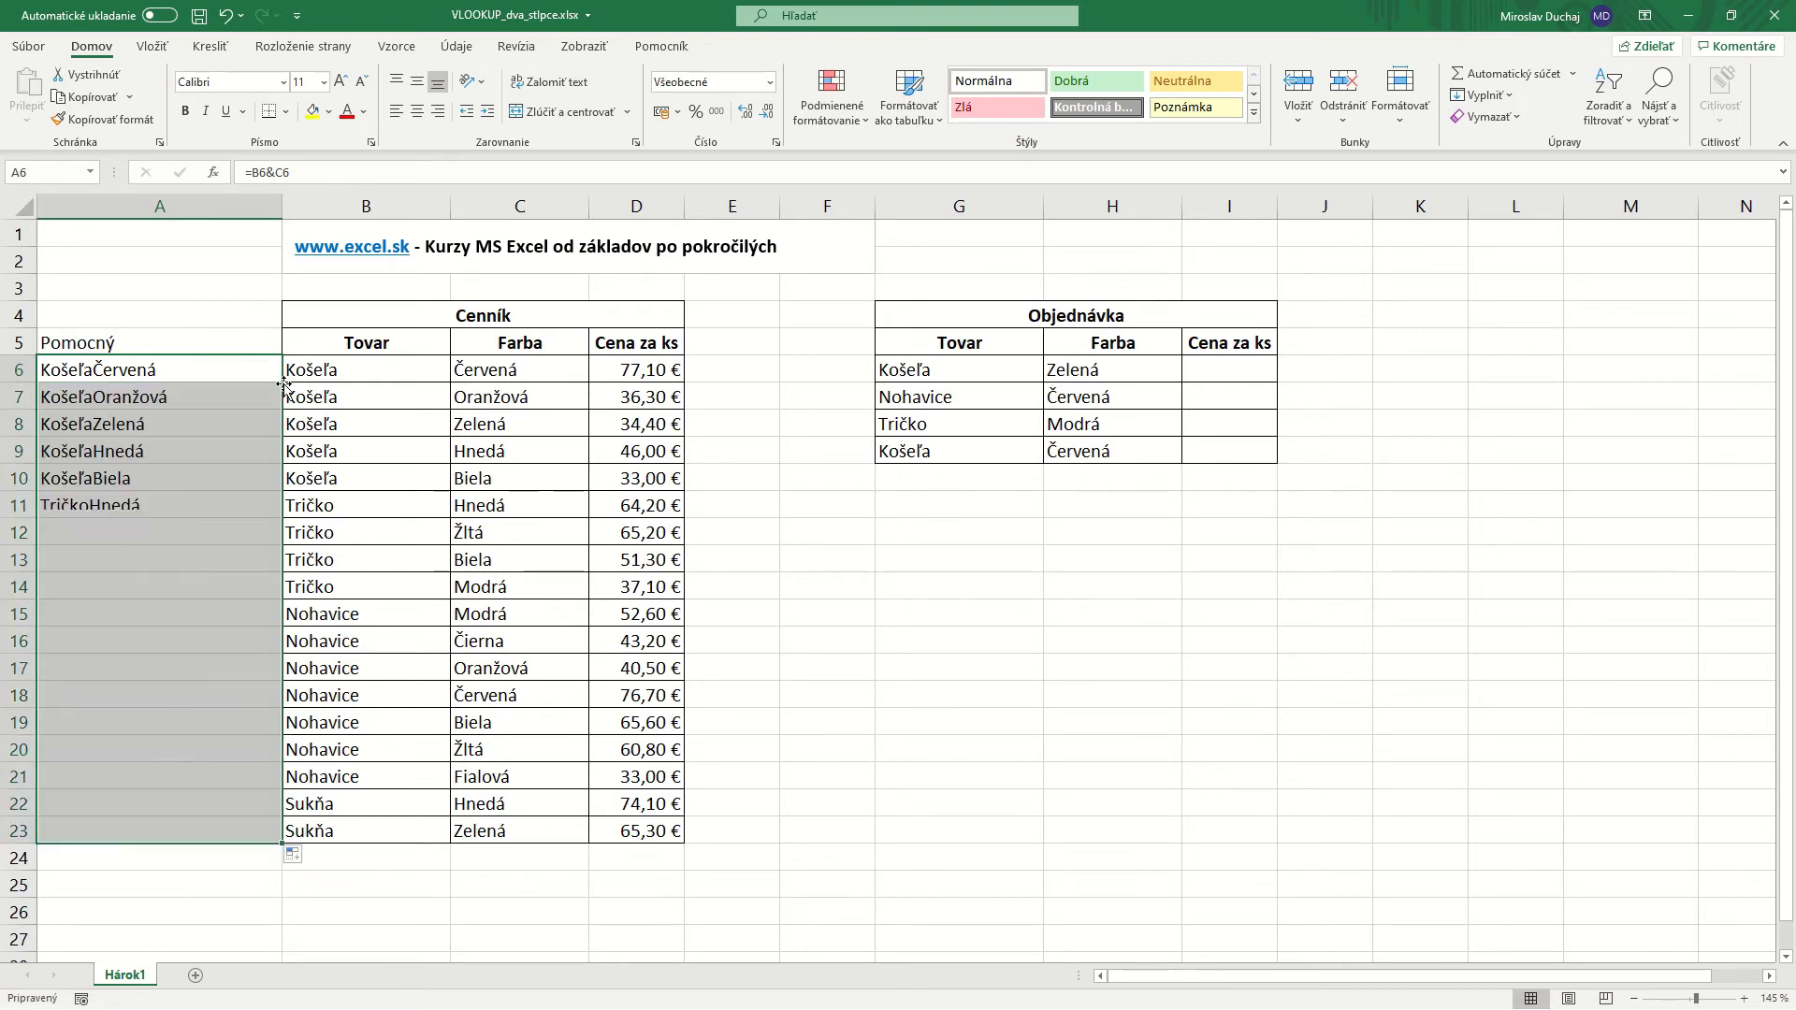
click(223, 371)
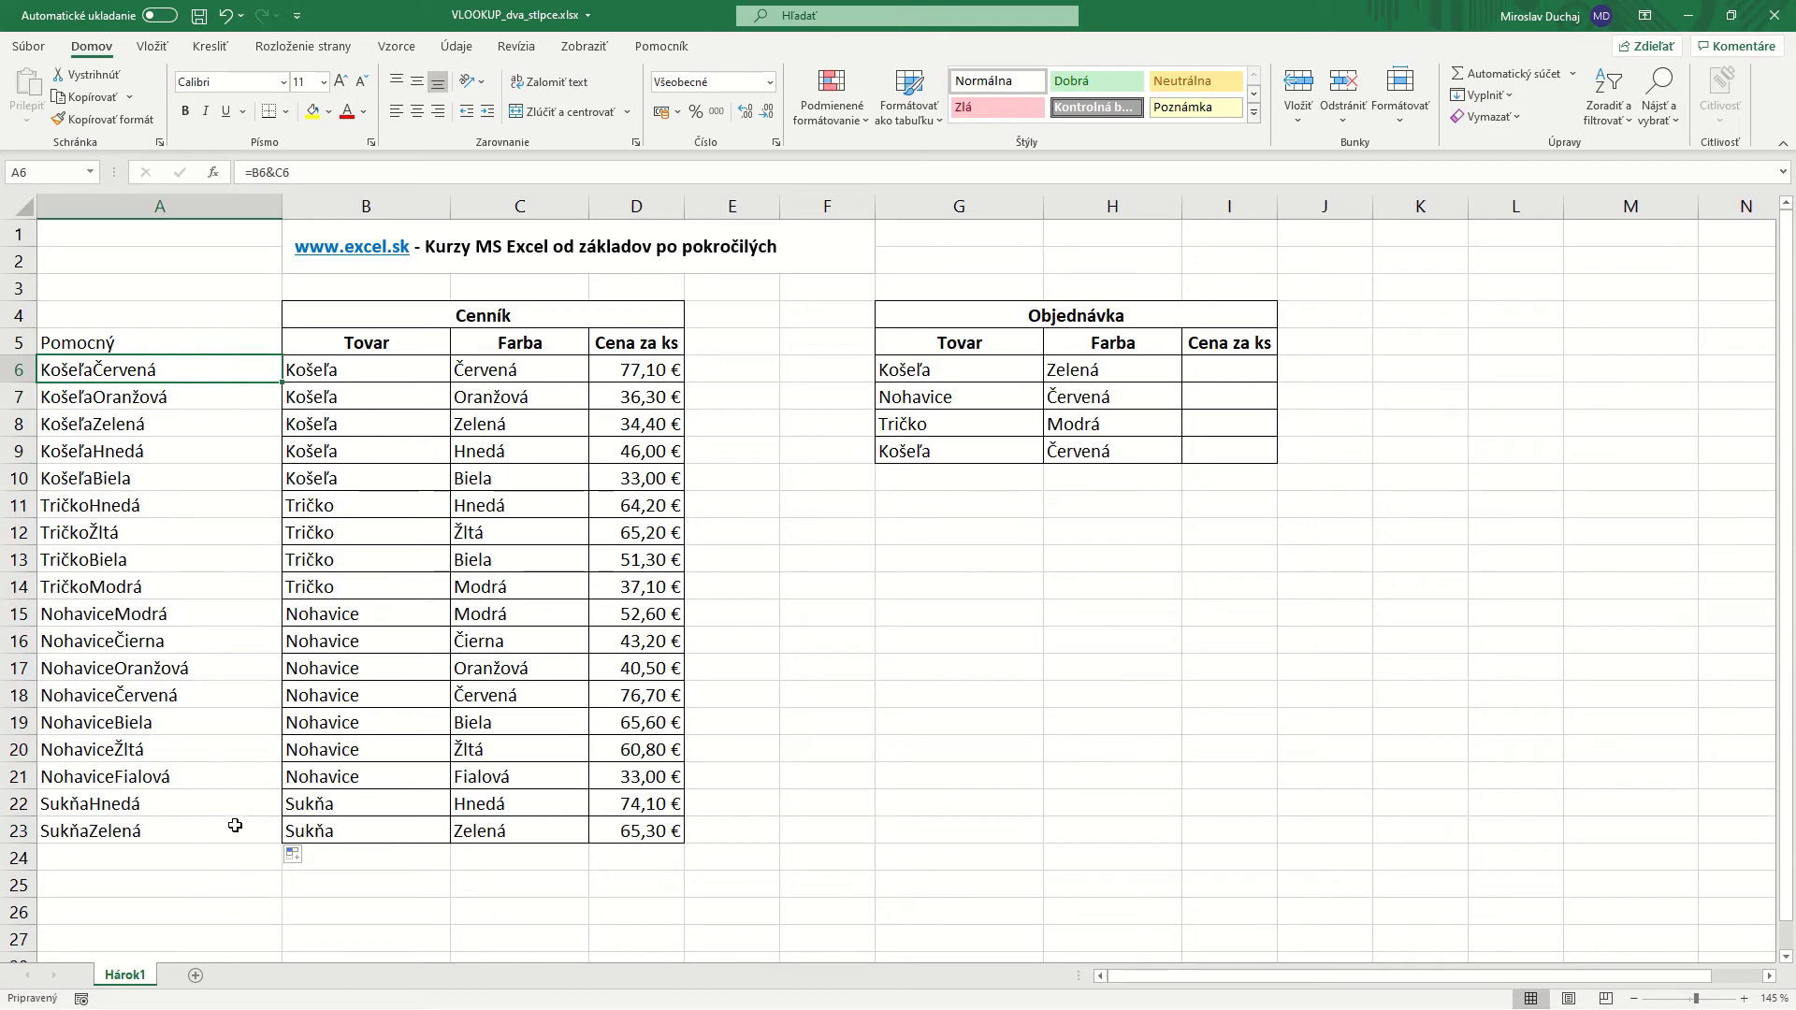
- Insert the VLOOKUP function from the Vyhľadávacie category into I6, the first price cell of the Objednávka table
click(1228, 368)
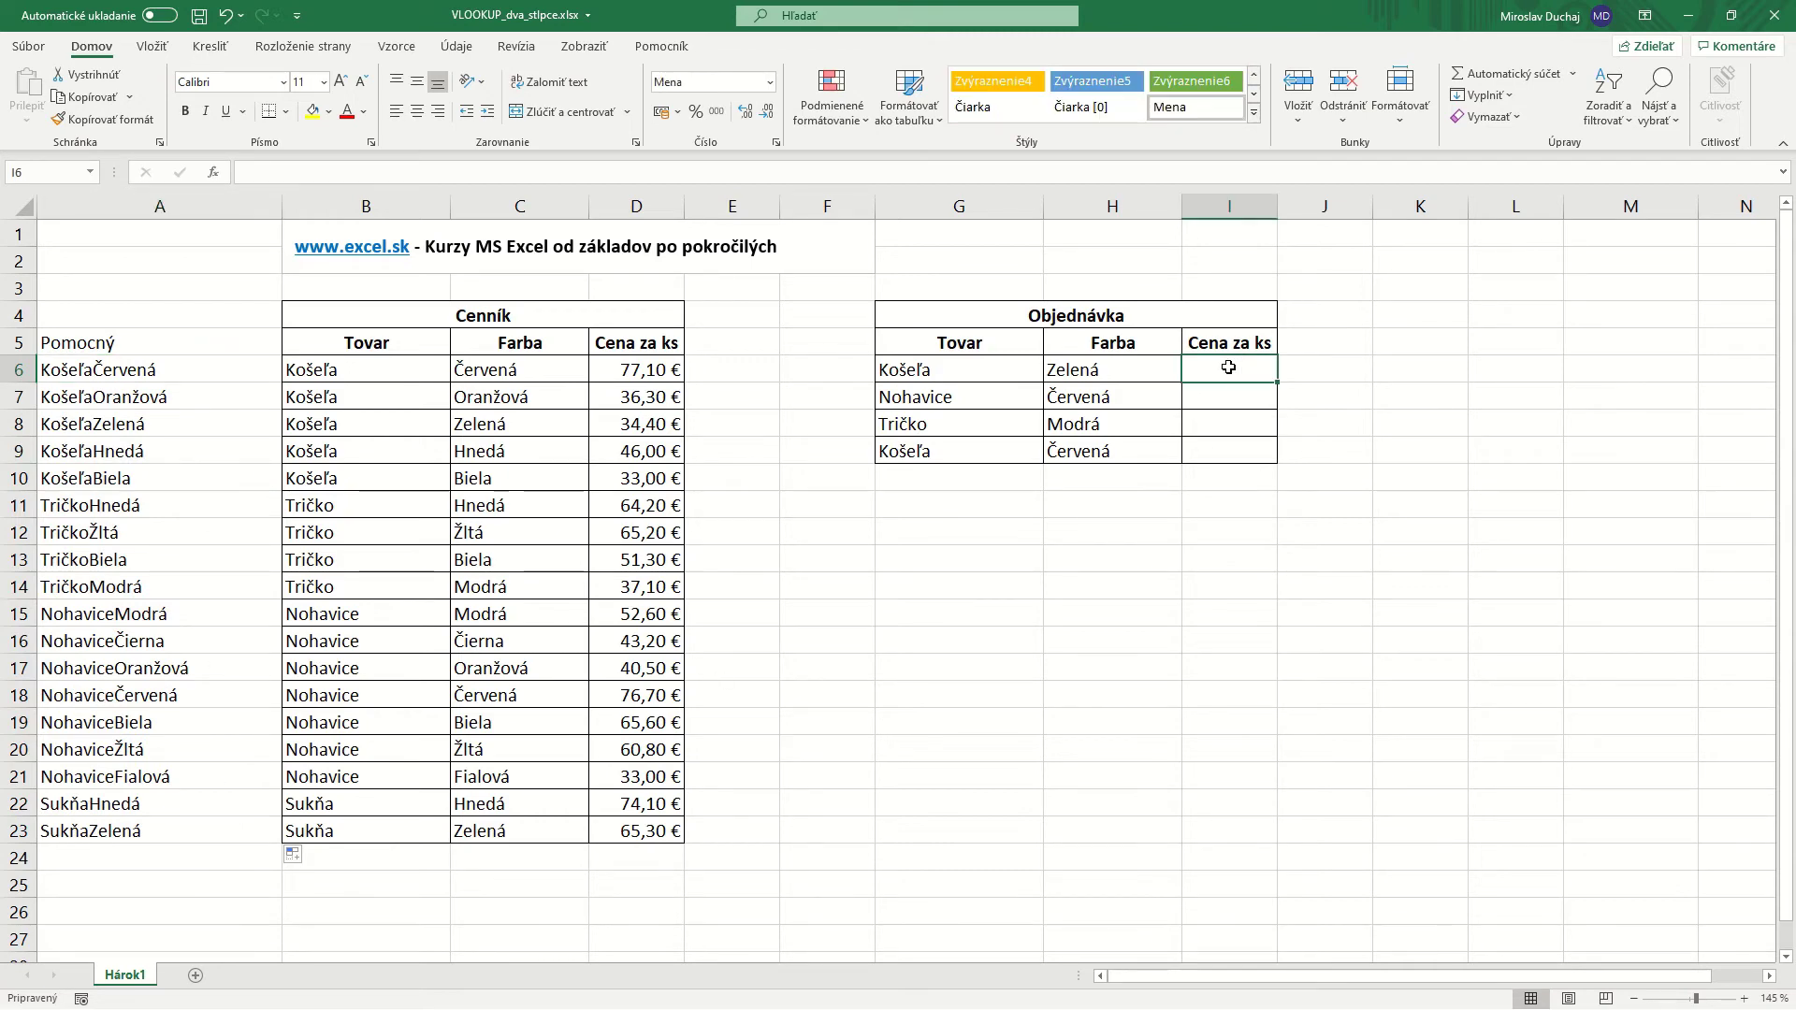
click(222, 177)
click(1348, 402)
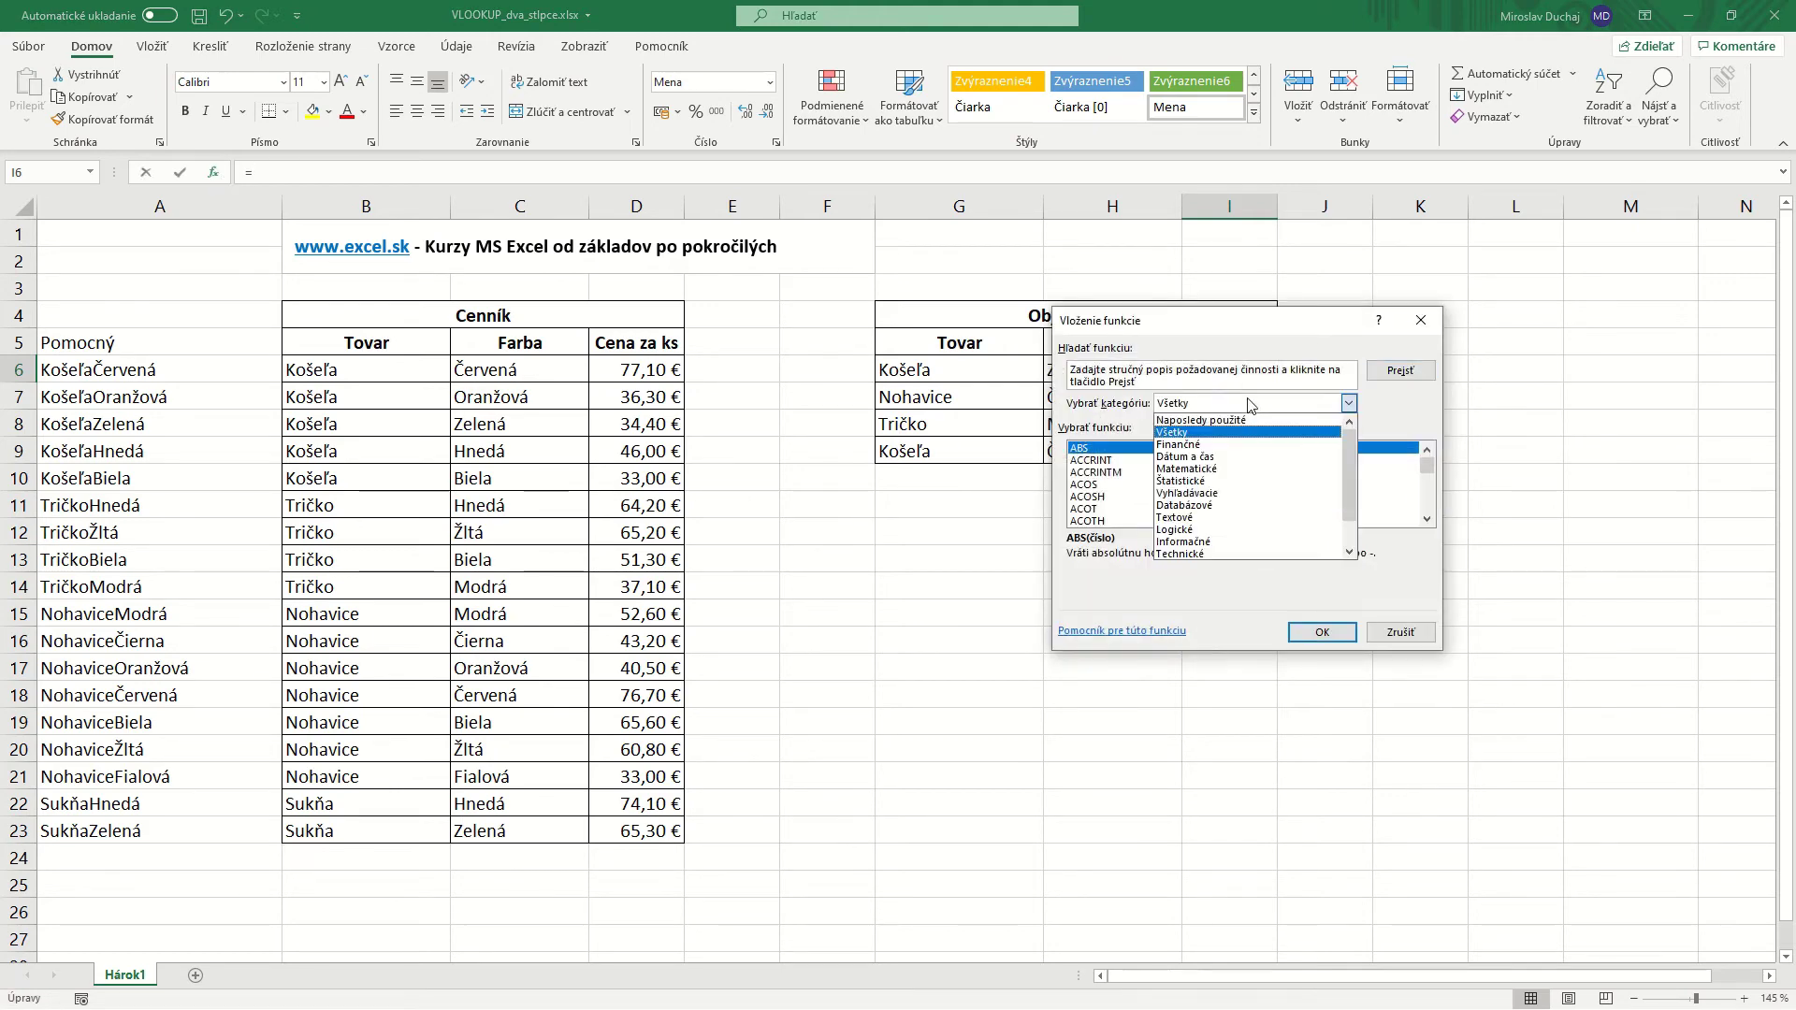
click(1235, 494)
drag(1429, 466, 1429, 505)
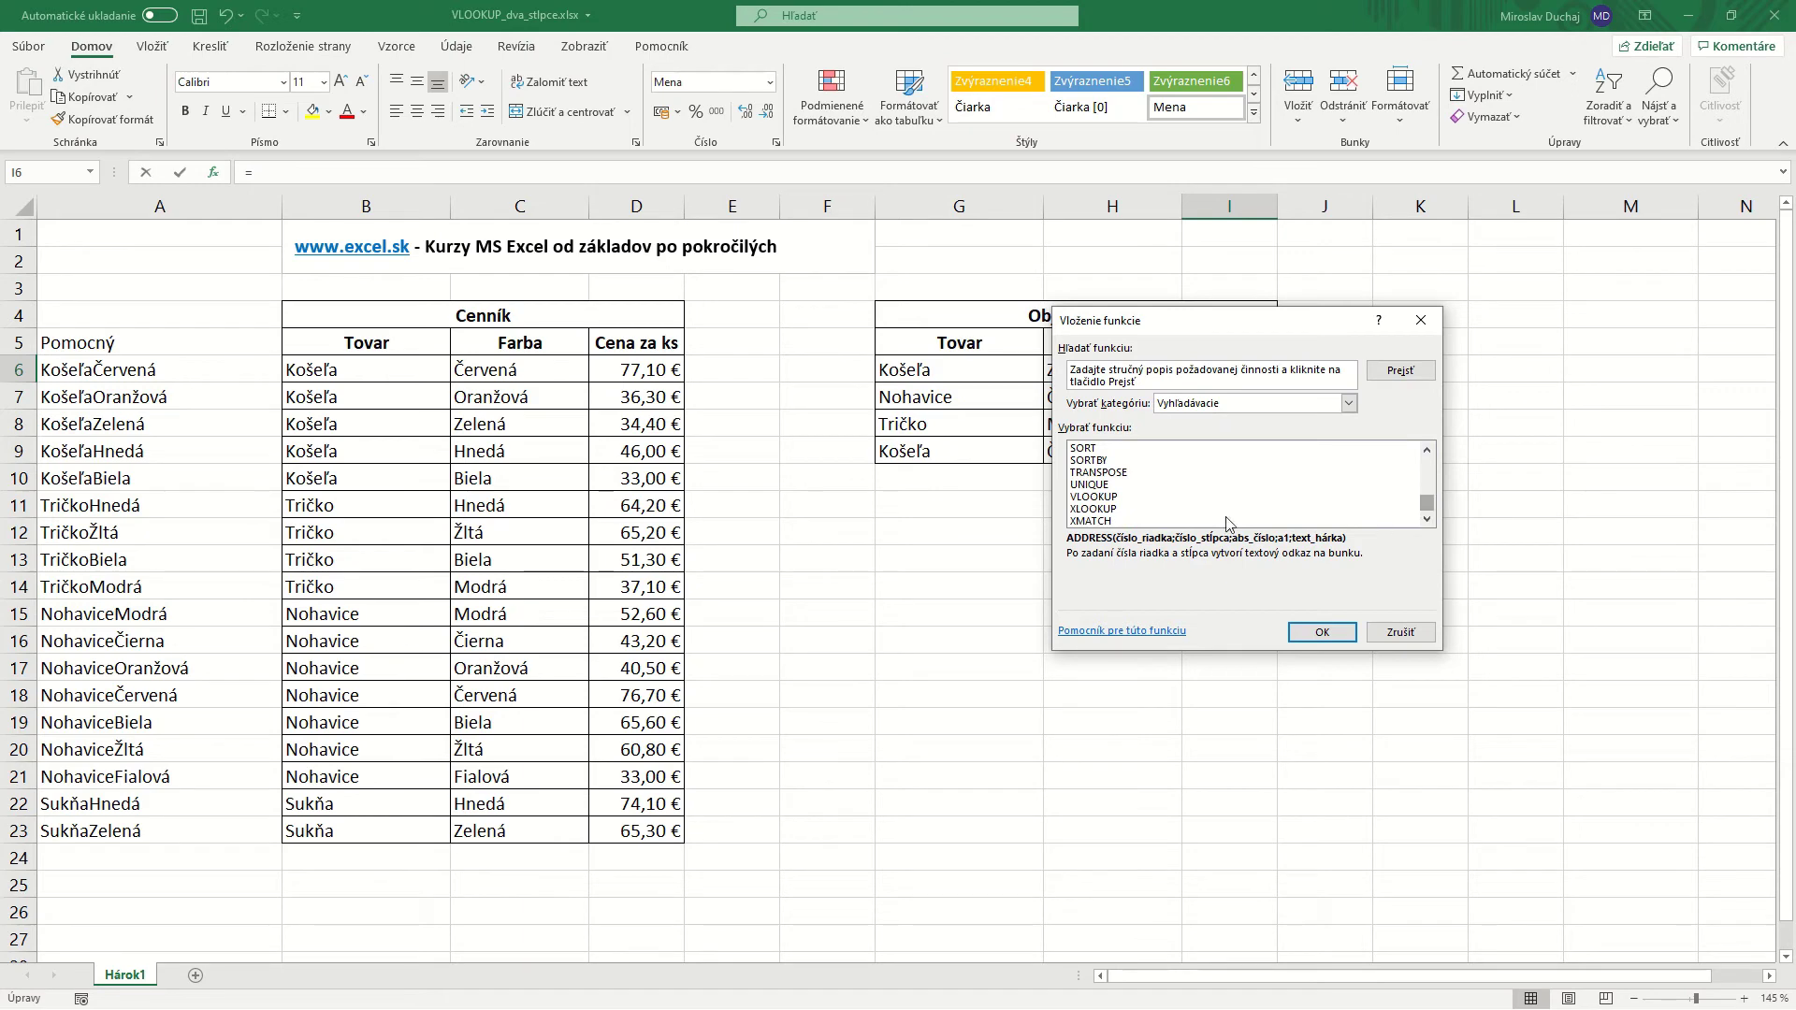
click(1130, 497)
click(1322, 633)
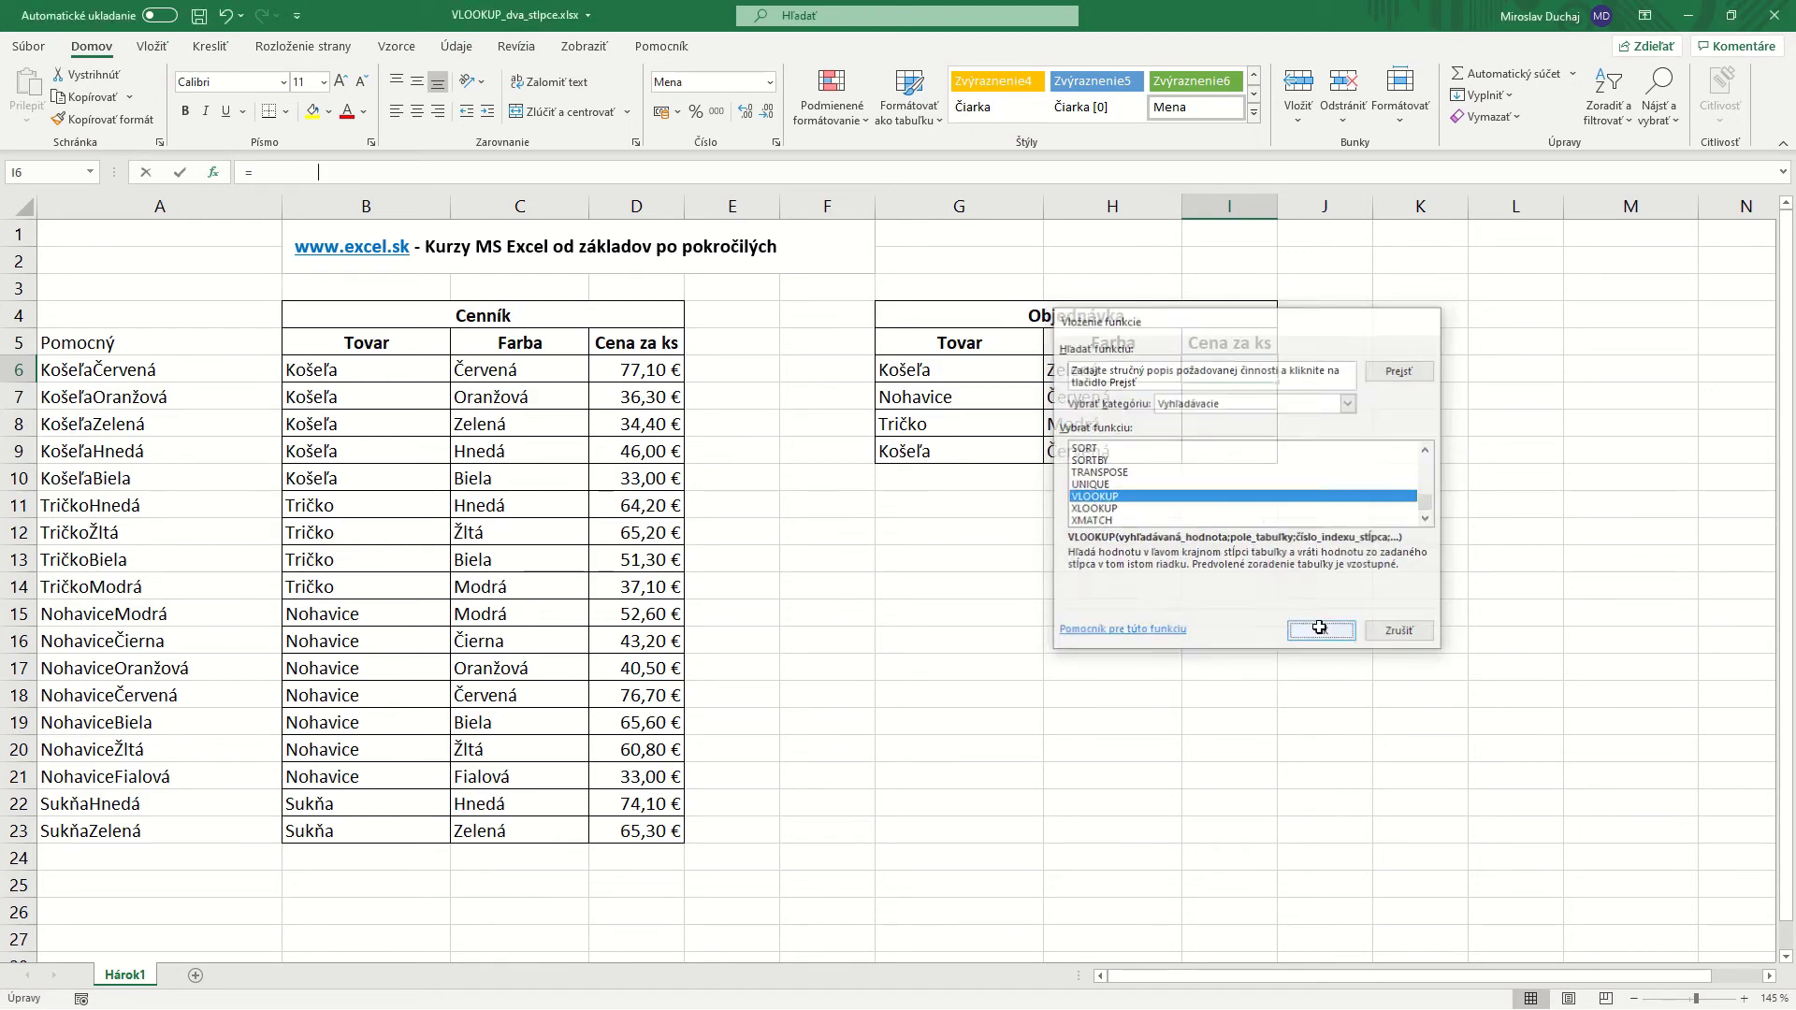
- Set the VLOOKUP lookup value to G6&H6, combining the ordered product and colour
drag(1150, 344, 993, 493)
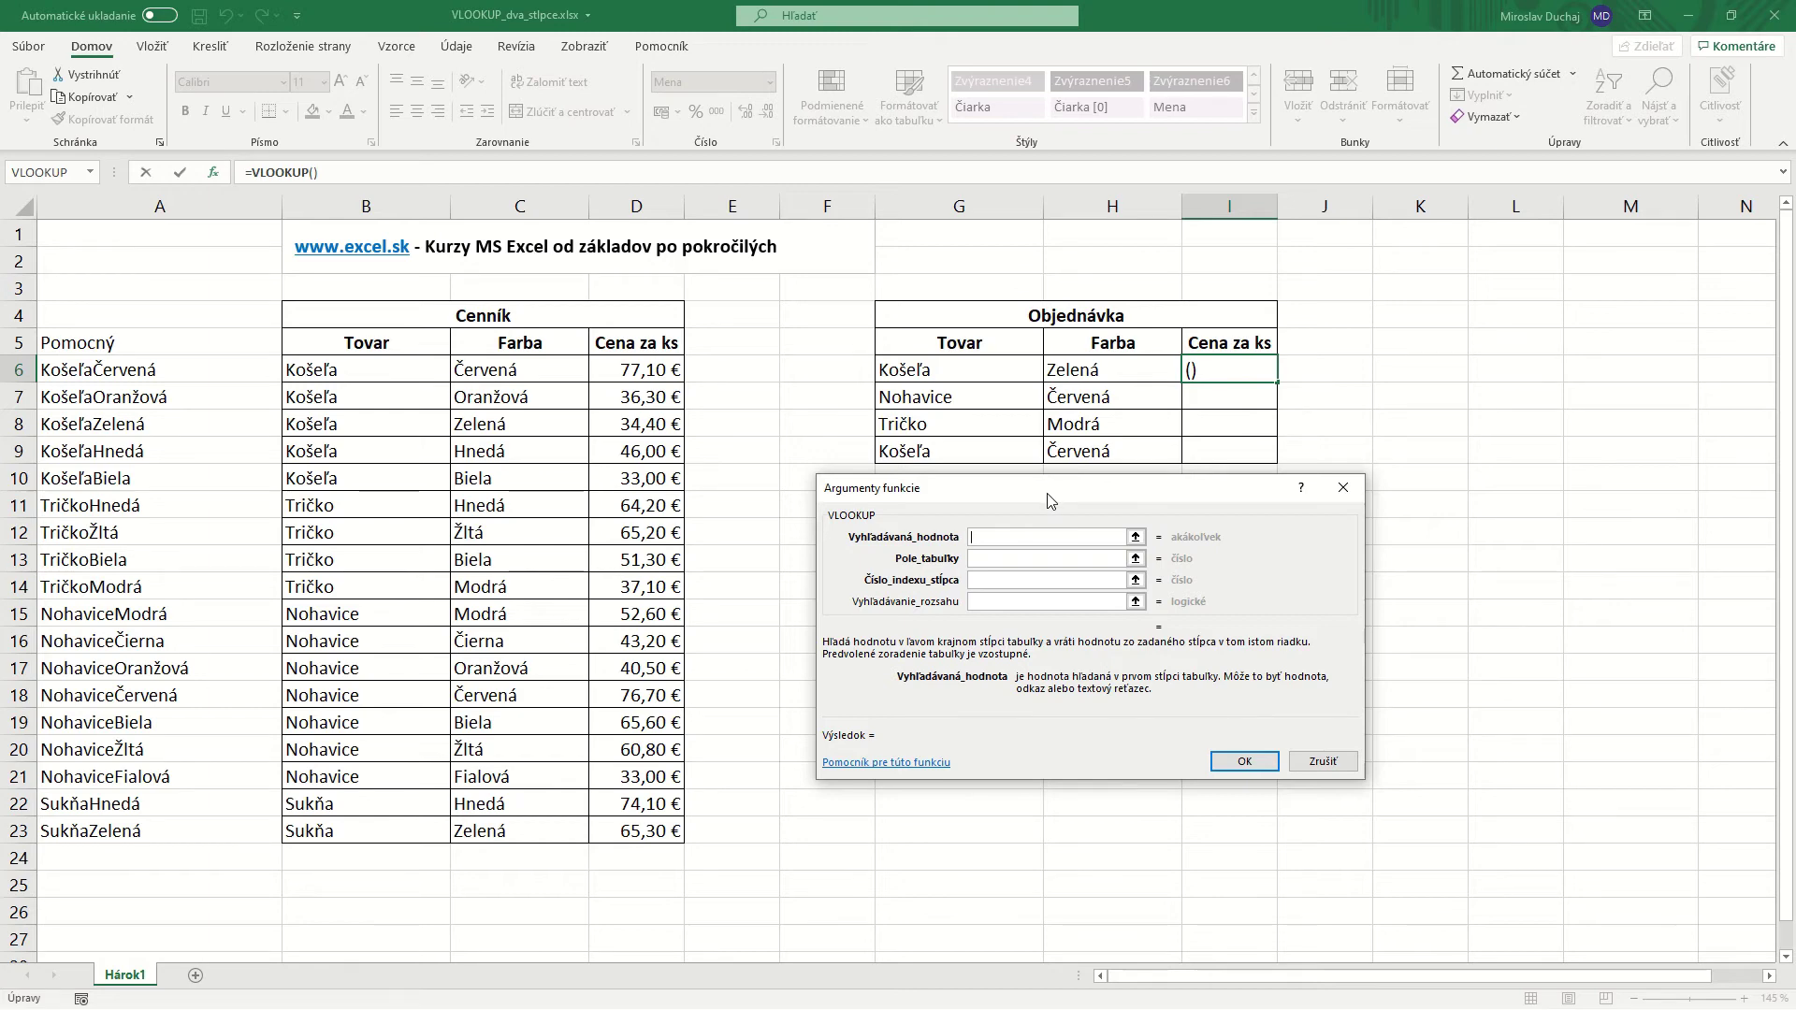
click(980, 371)
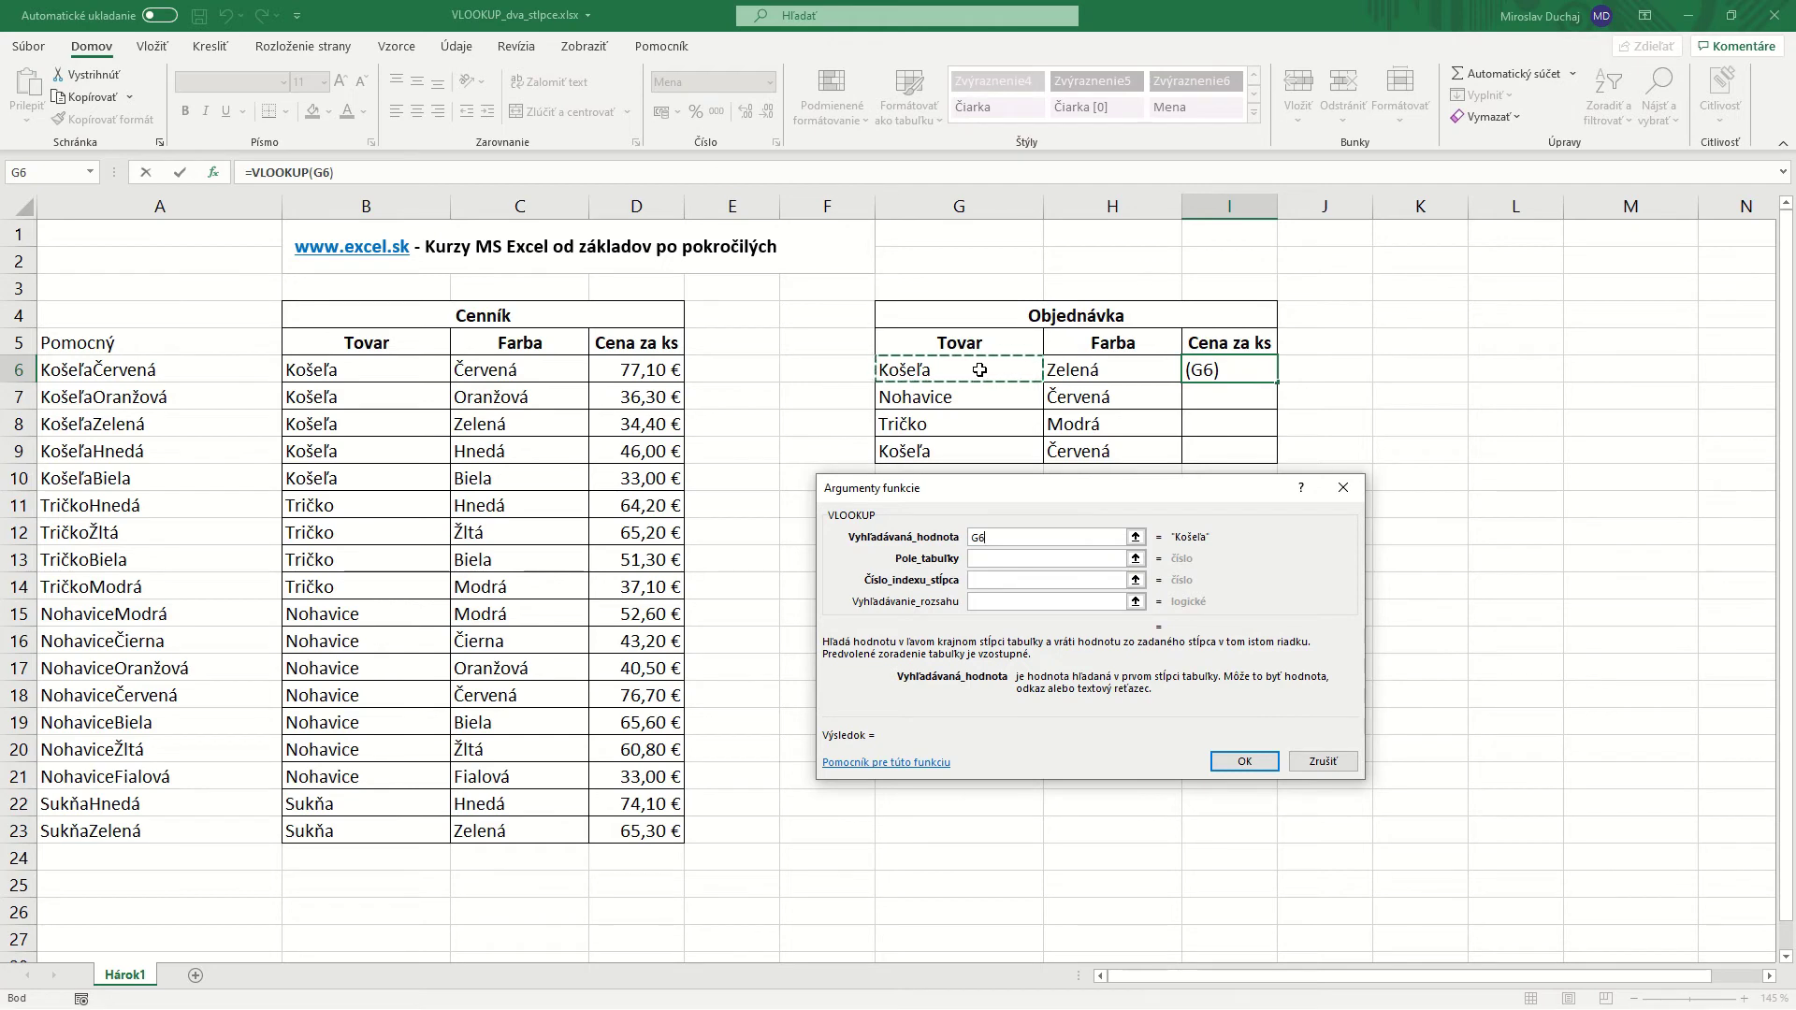
text(&)
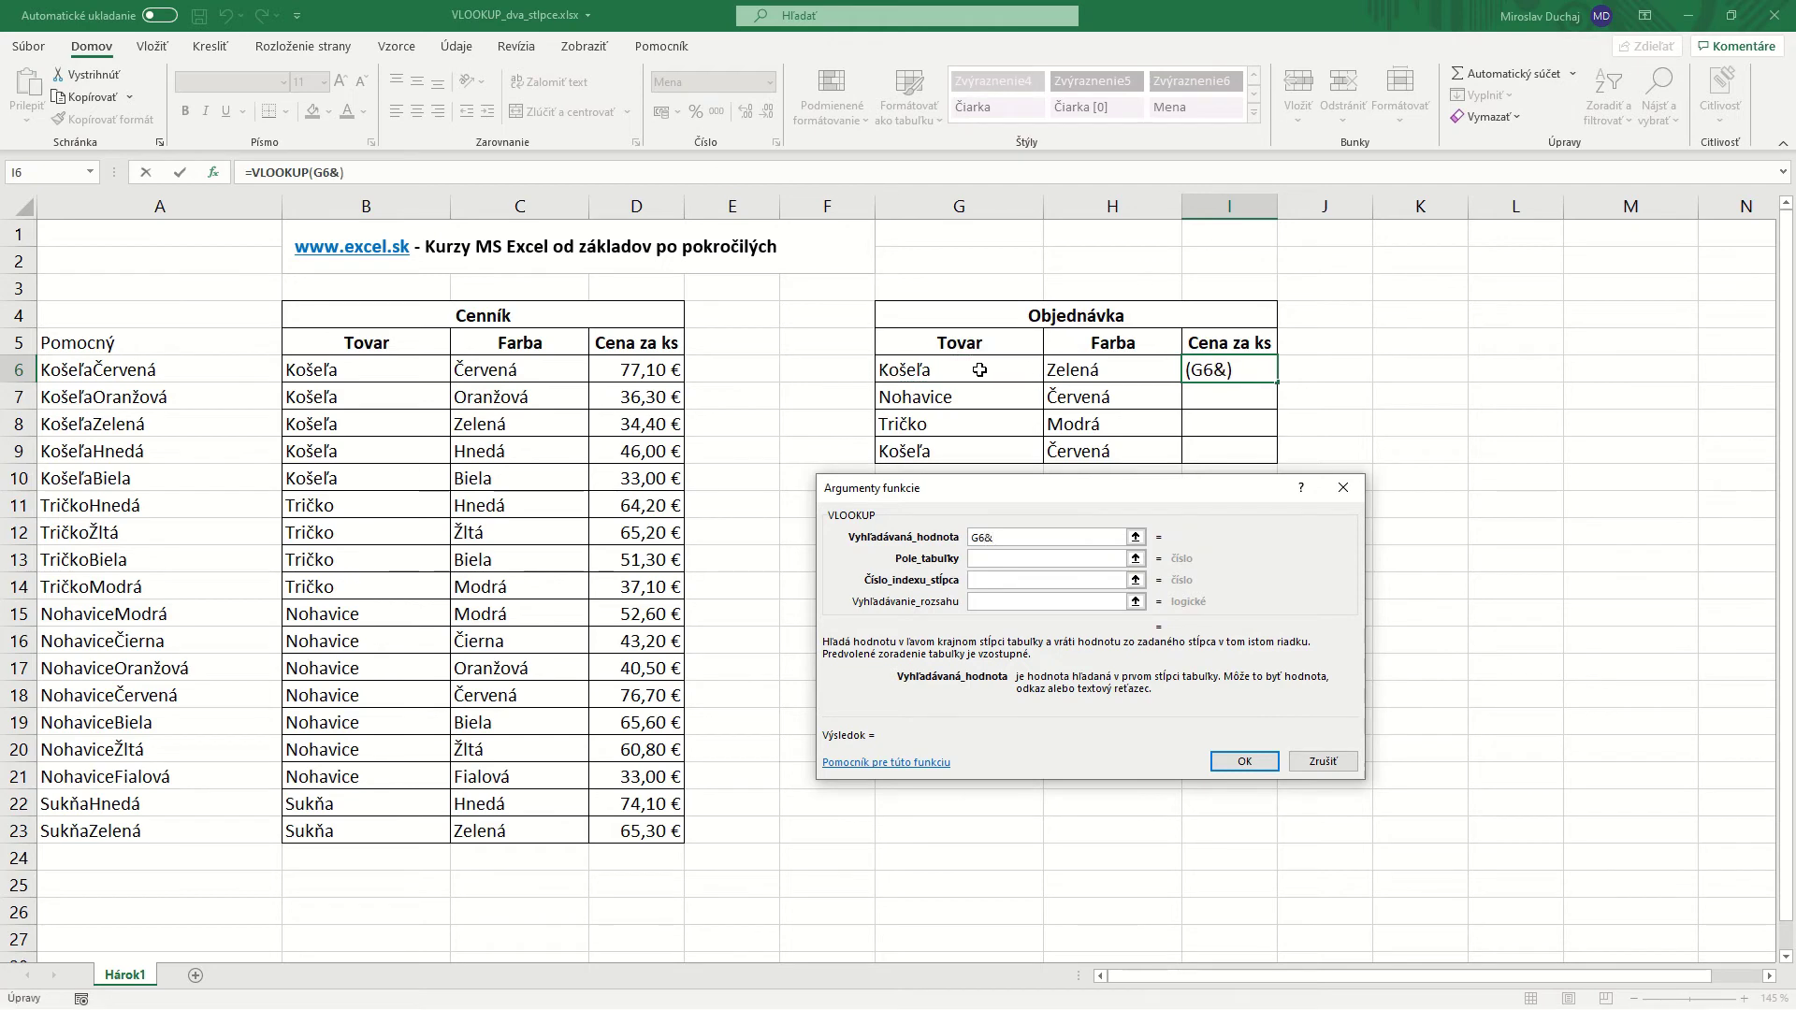
click(1090, 373)
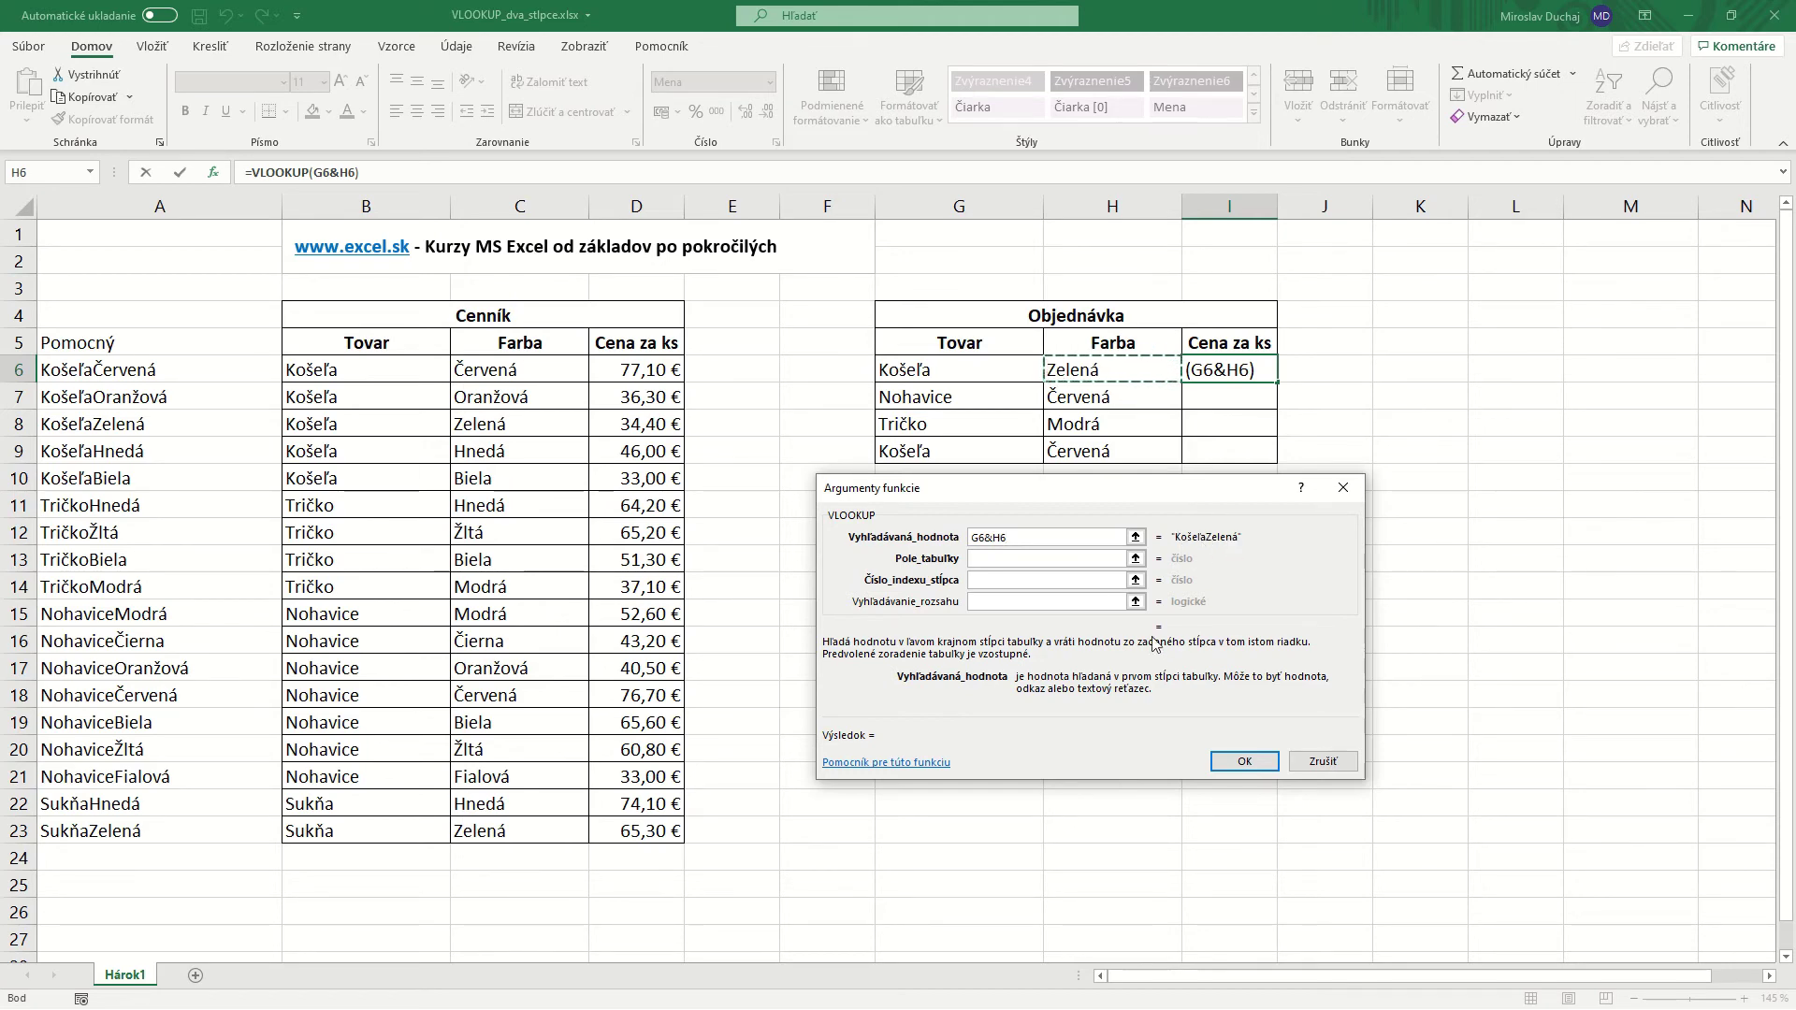
- Set the VLOOKUP table array to the absolute range $A$6:$D$23
click(1030, 558)
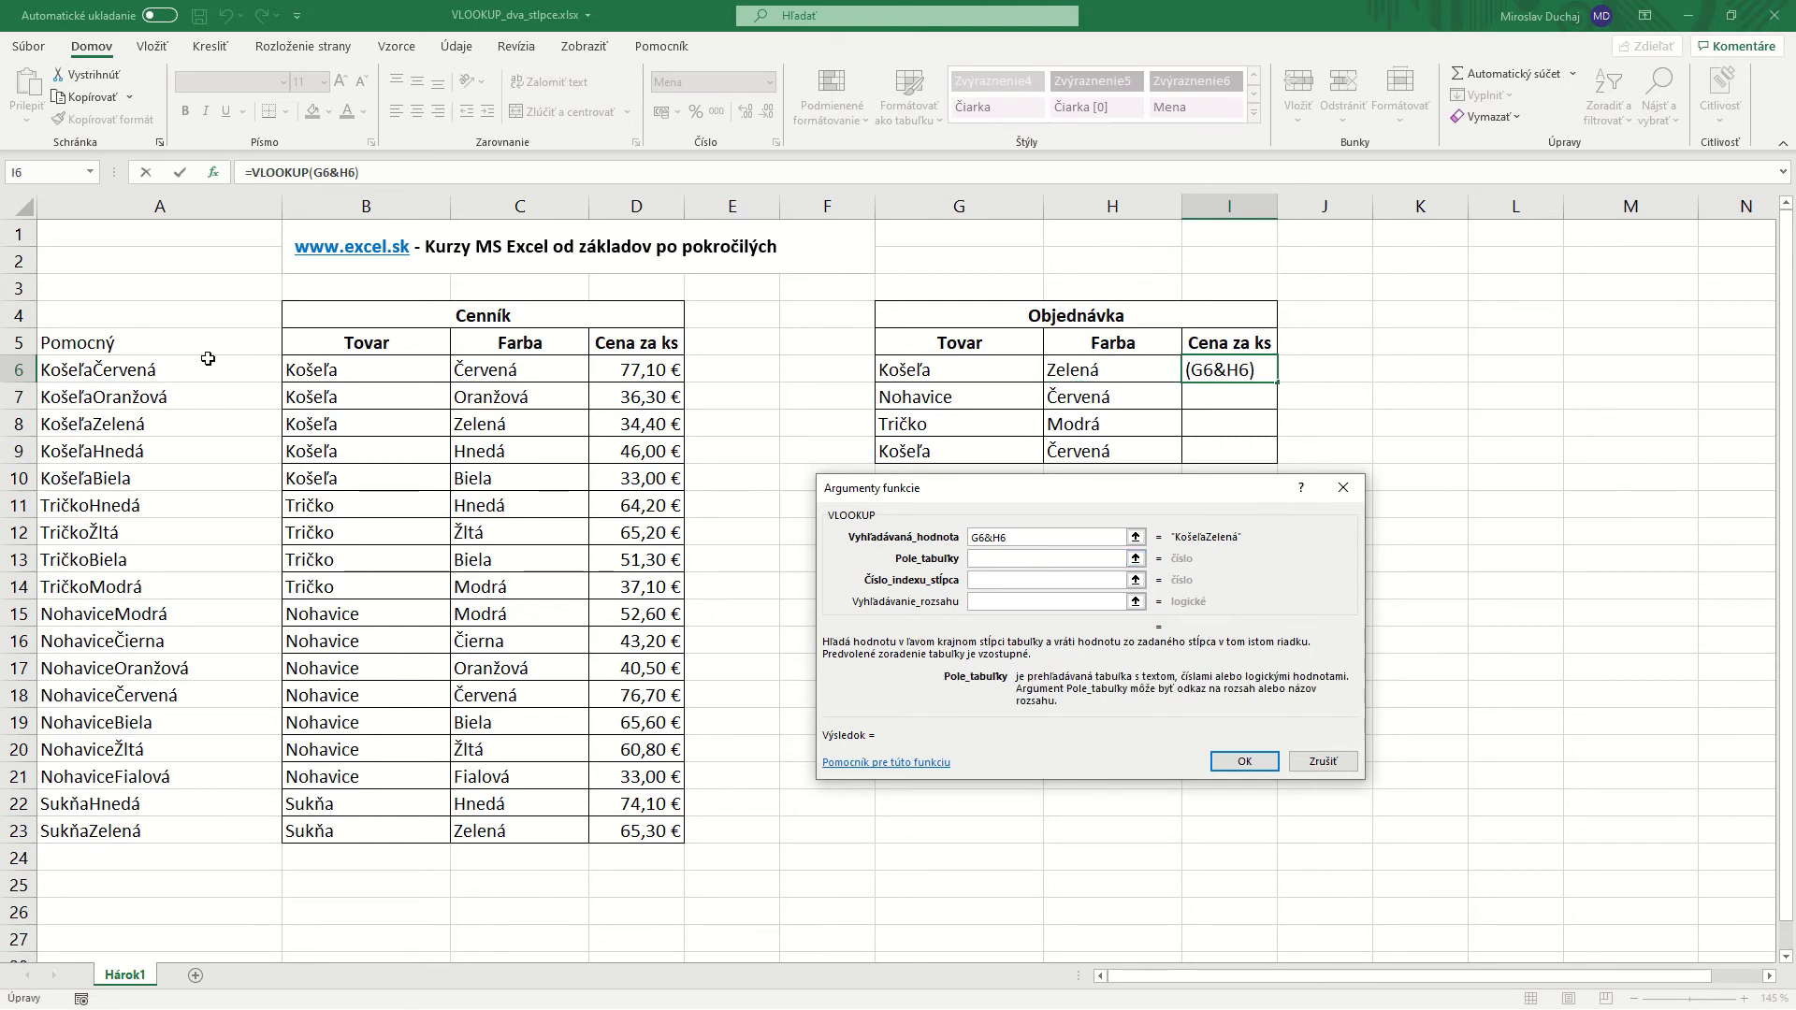
drag(208, 359, 629, 830)
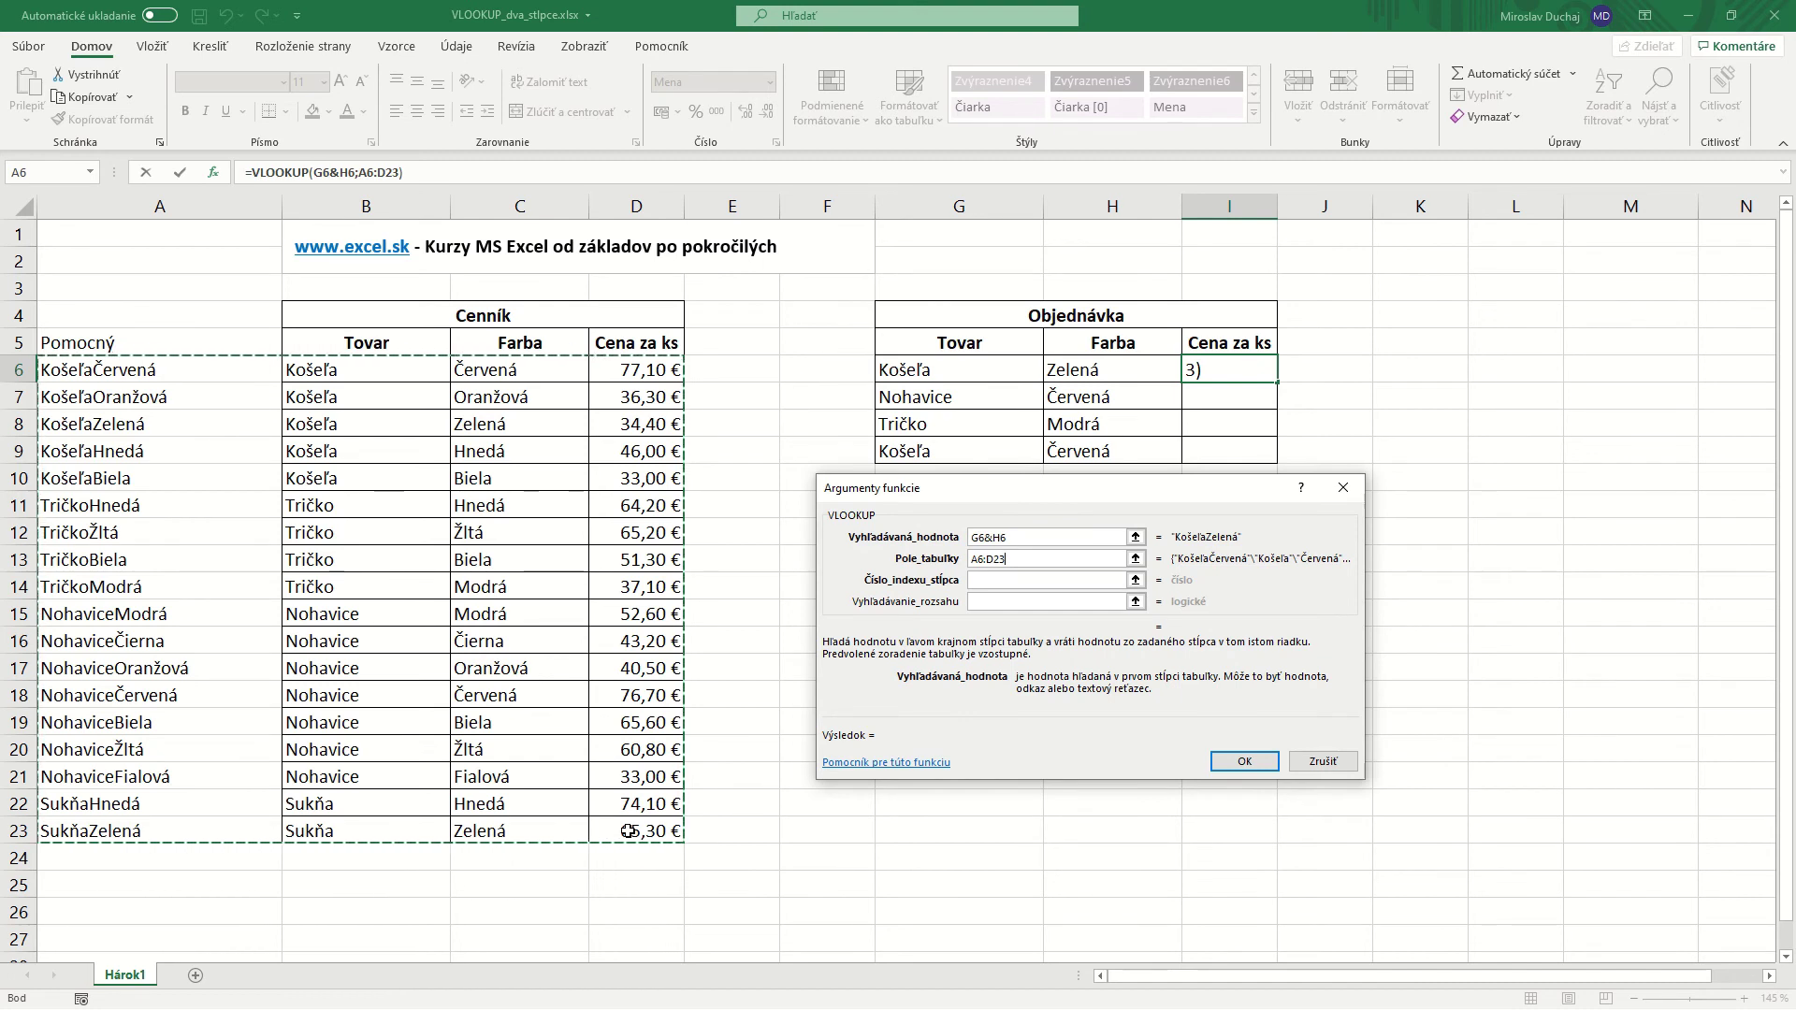
key(F4)
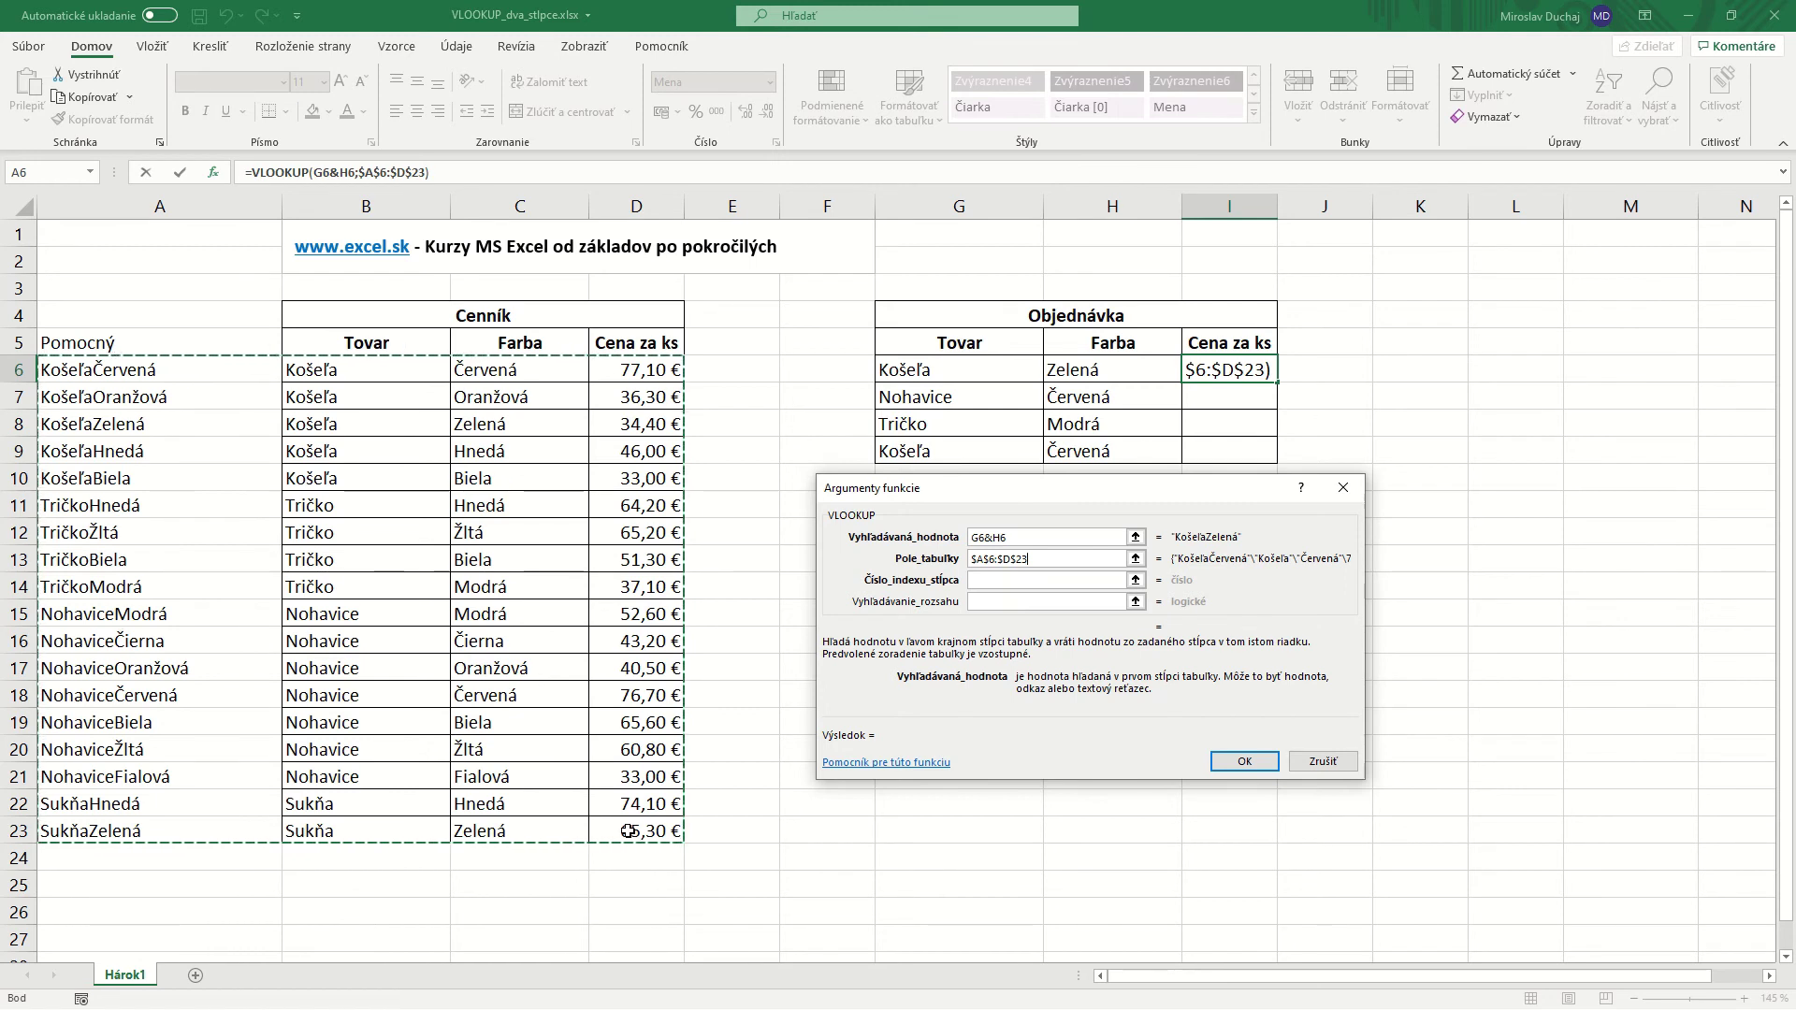
- Set the column index to 4 and the range lookup to 0 for an exact match, and confirm the function
key(Tab)
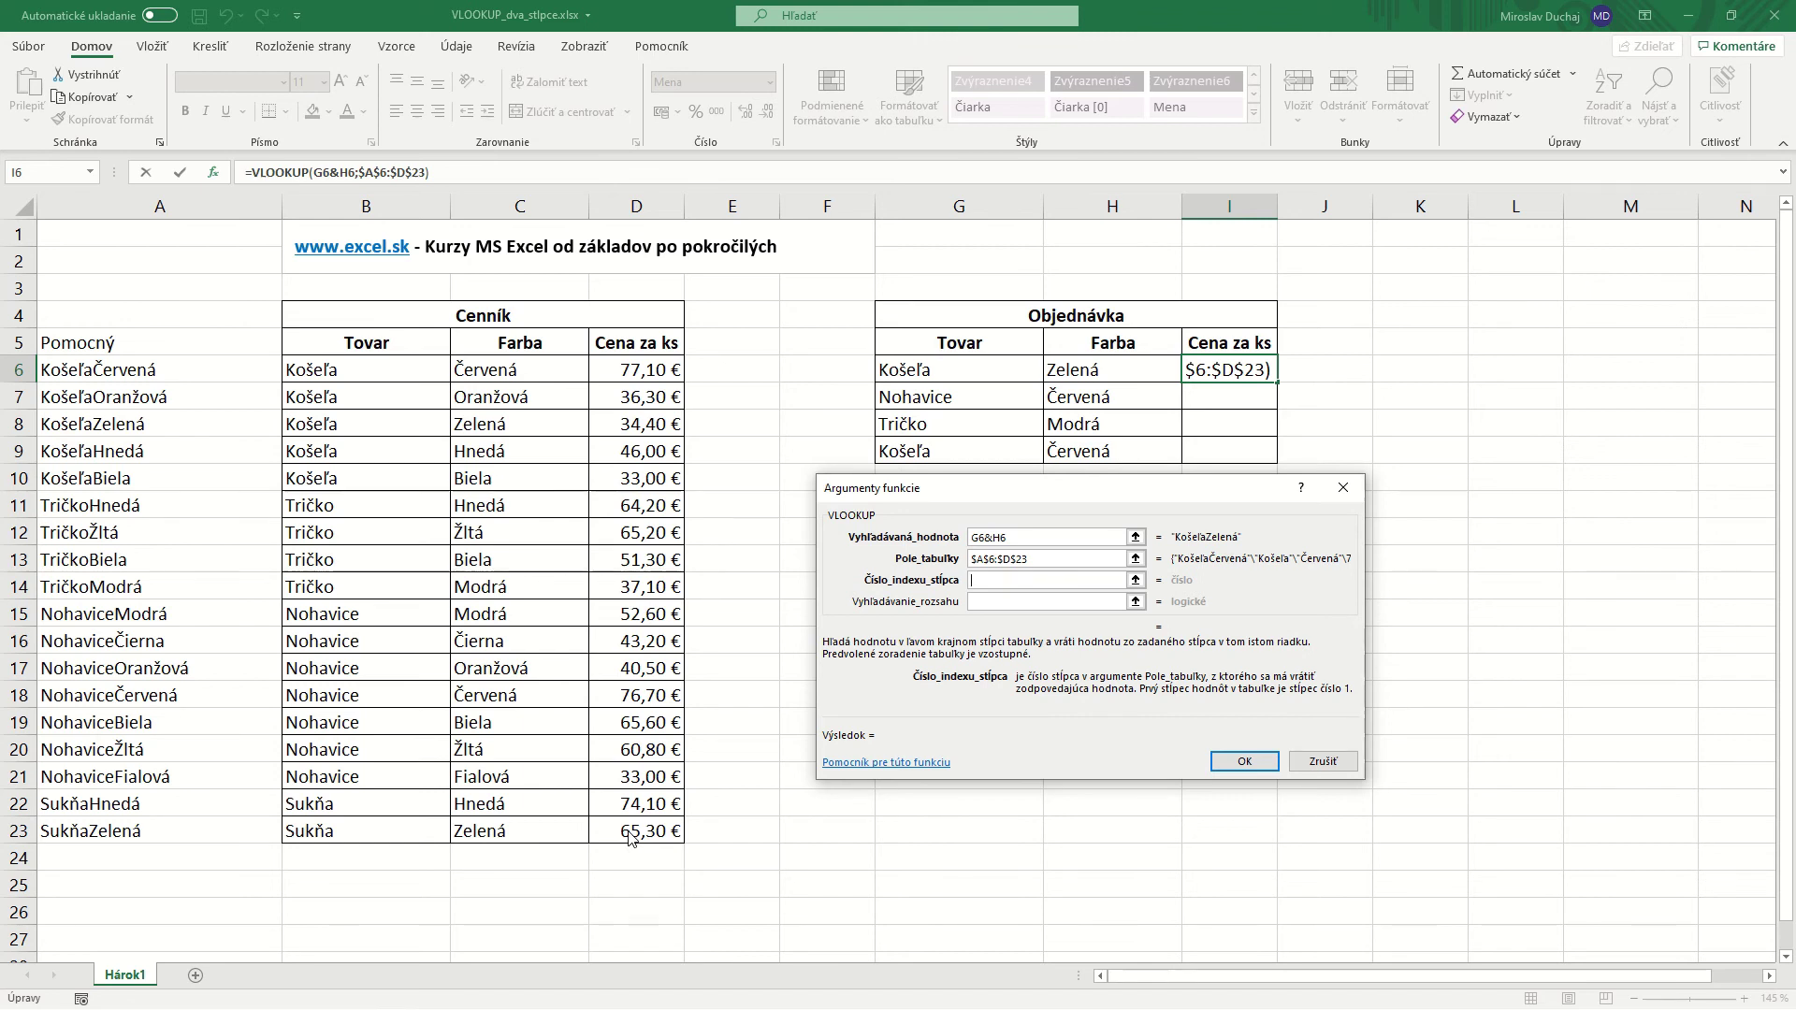
text(4)
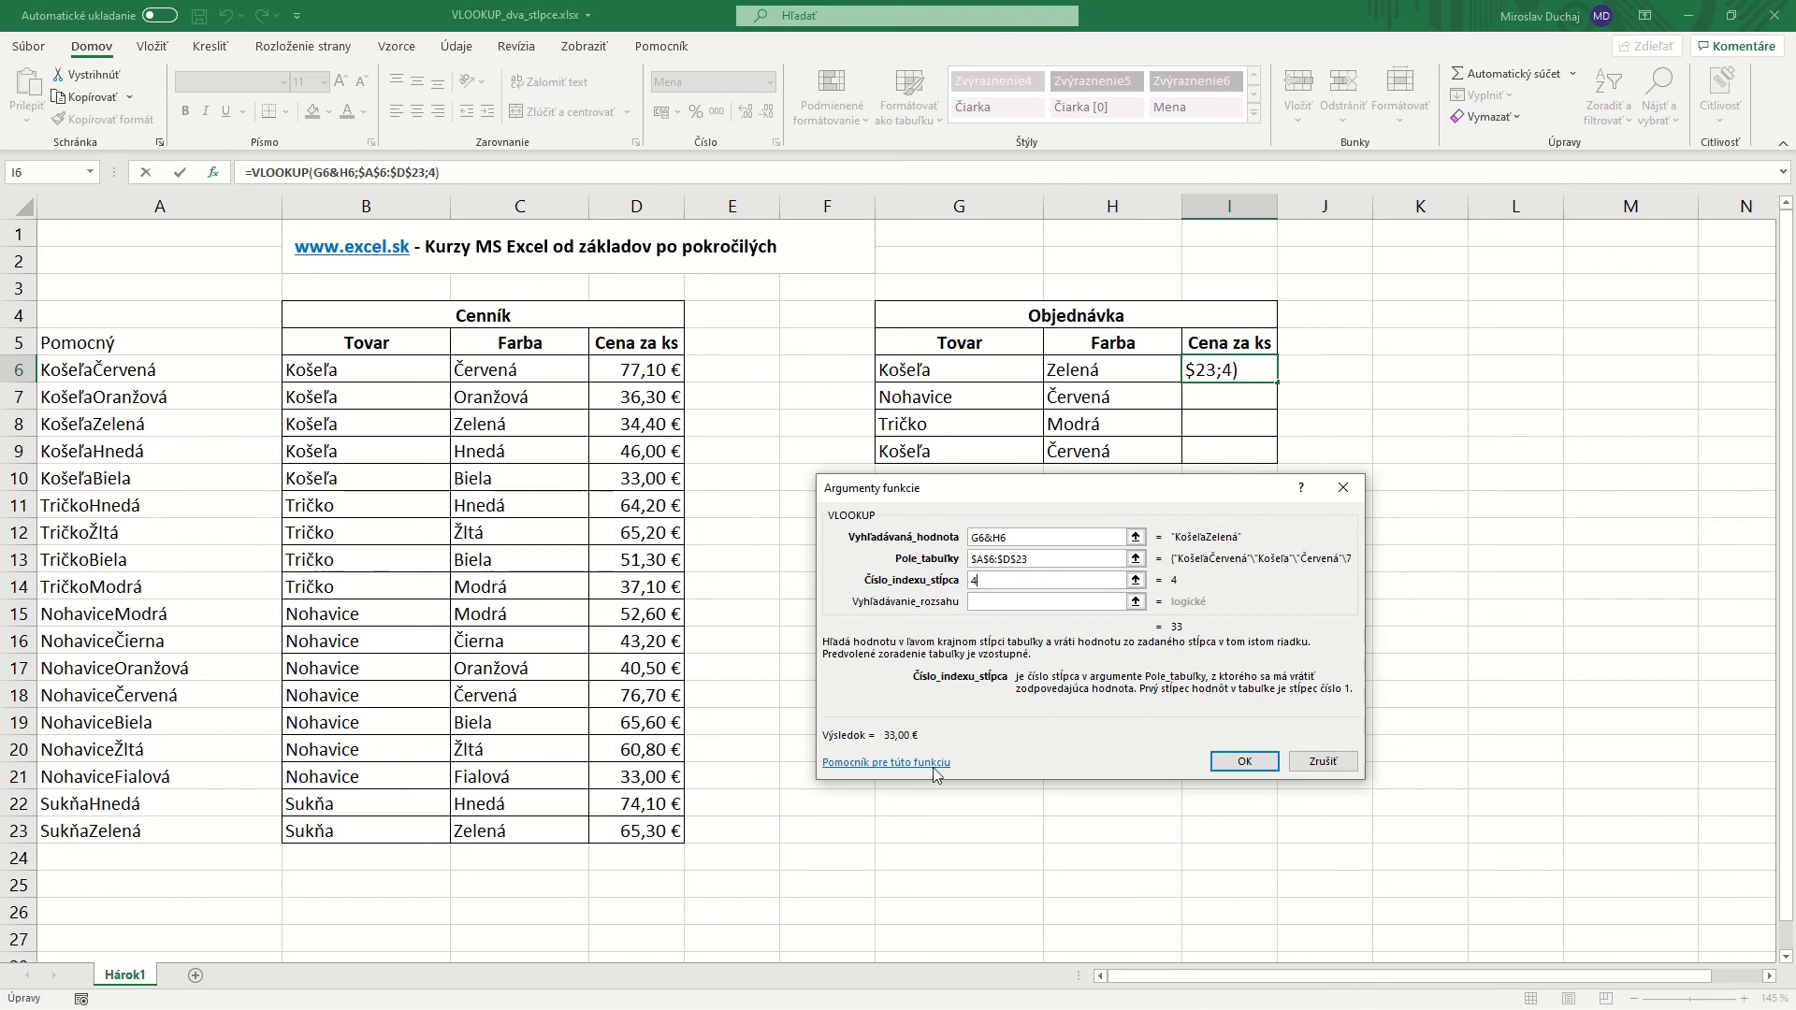
click(978, 604)
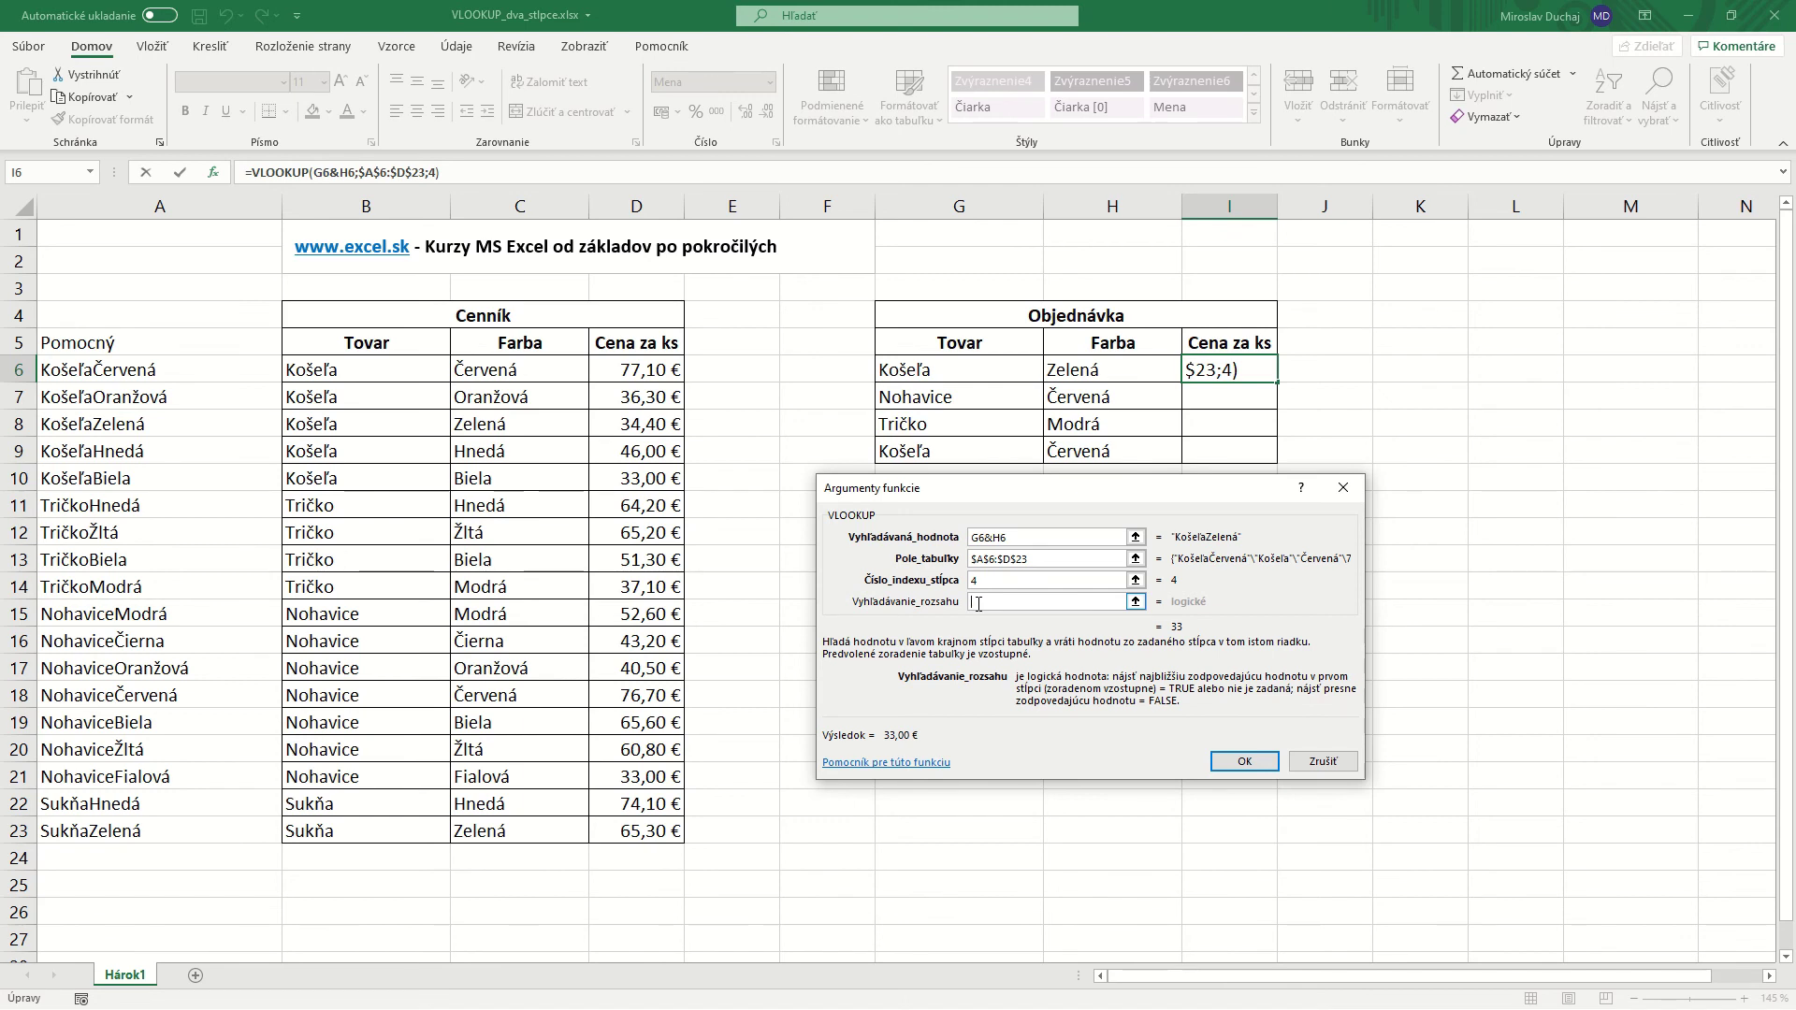
text(0)
click(1263, 765)
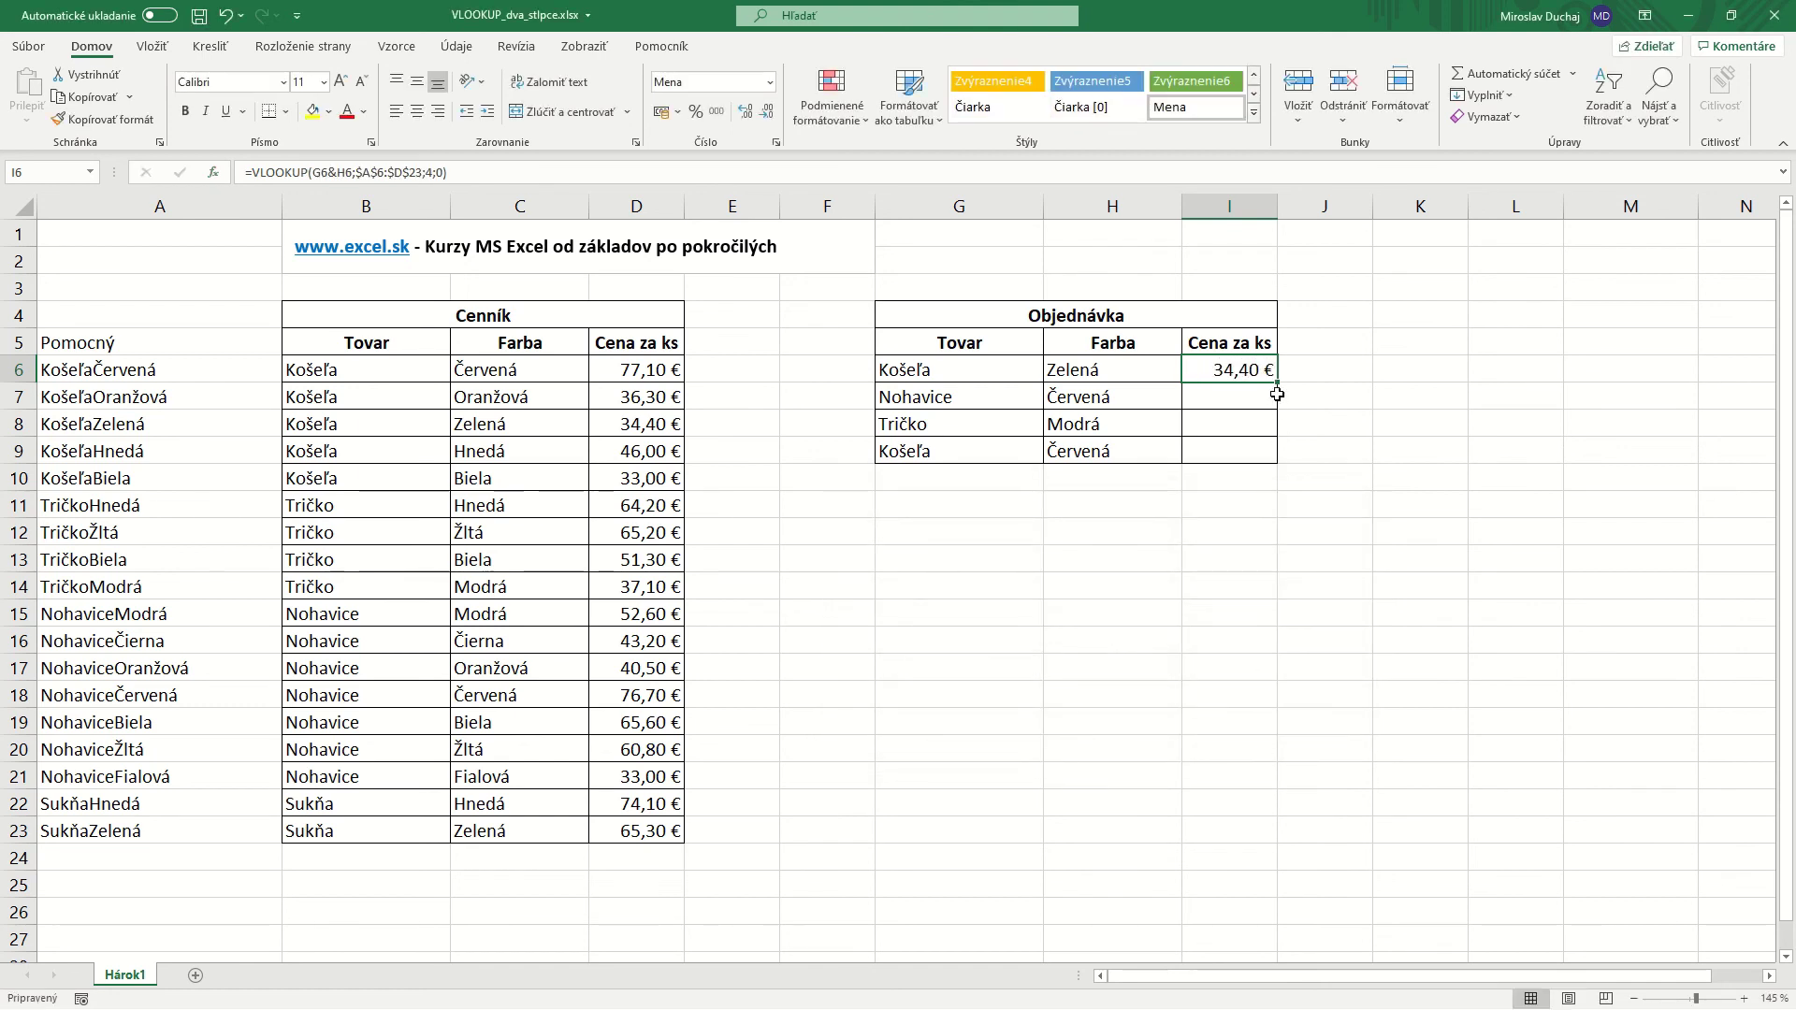
- Fill the VLOOKUP formula from I6 down to I9 in the Objednávka table
drag(1278, 384, 1276, 466)
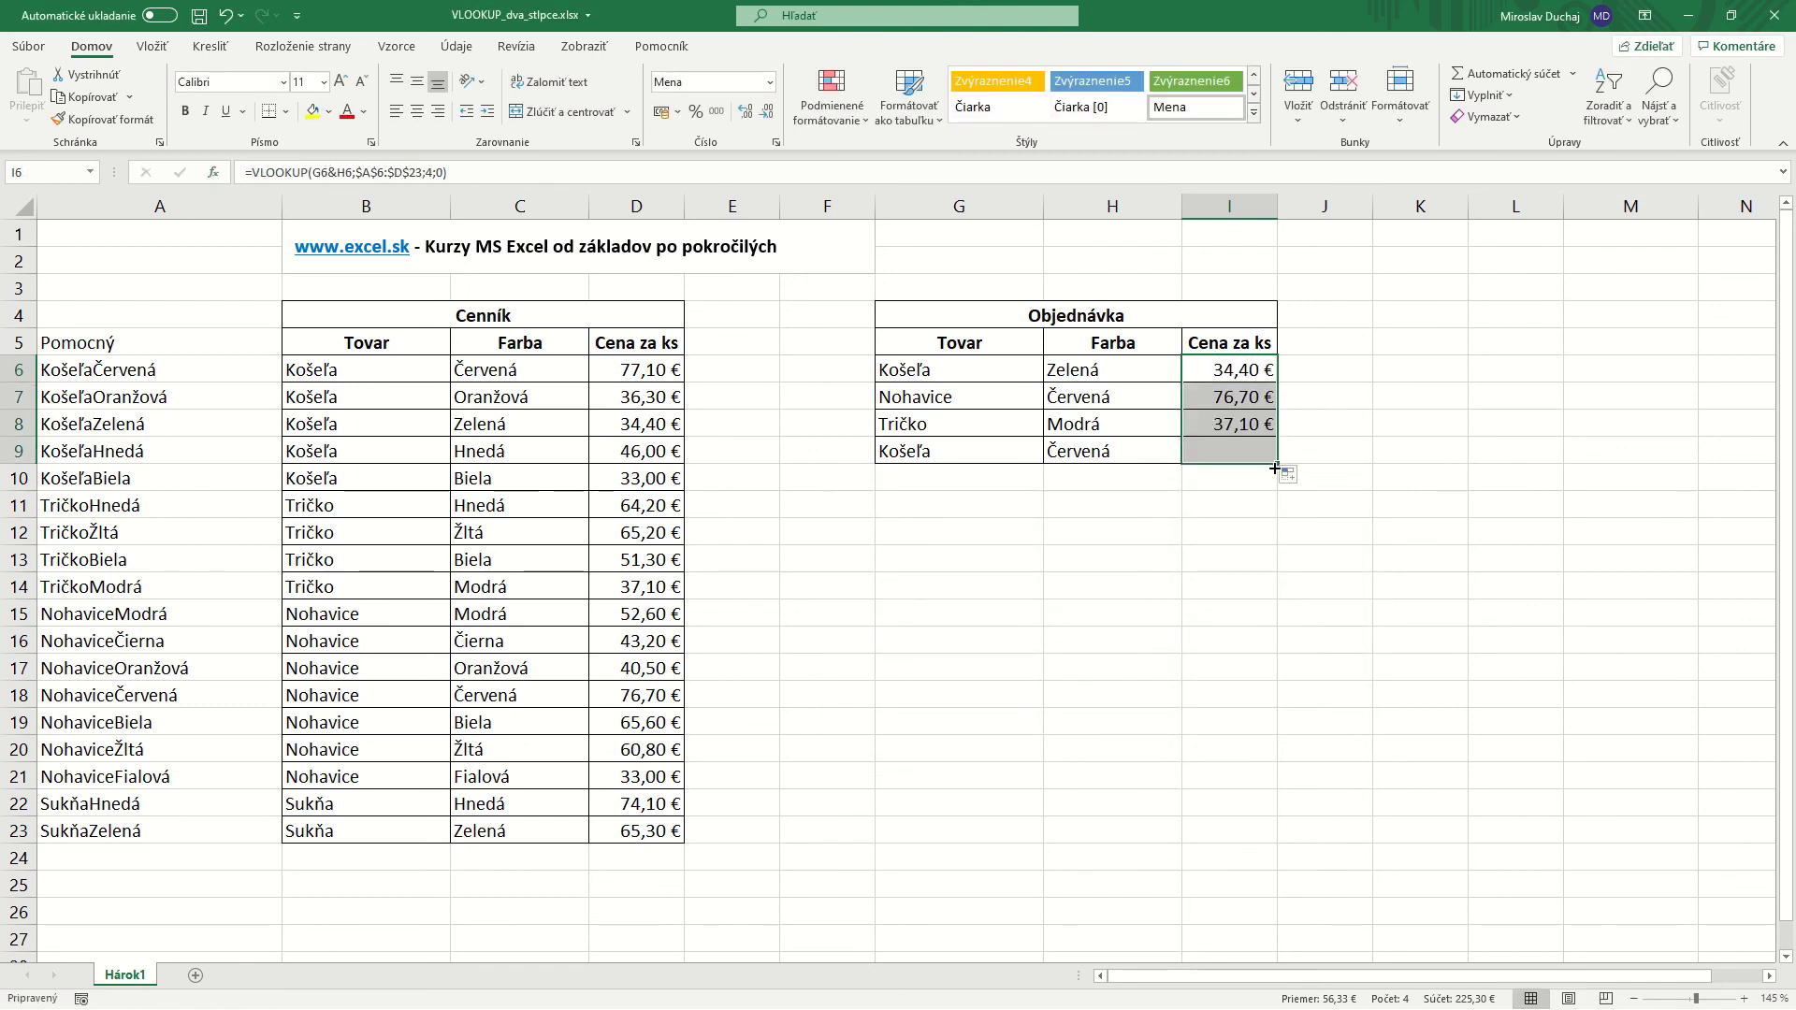
key(shift+Up)
- Display the VLOOKUP formula of I6 with its referenced ranges, and save the workbook
click(1237, 373)
key(F2)
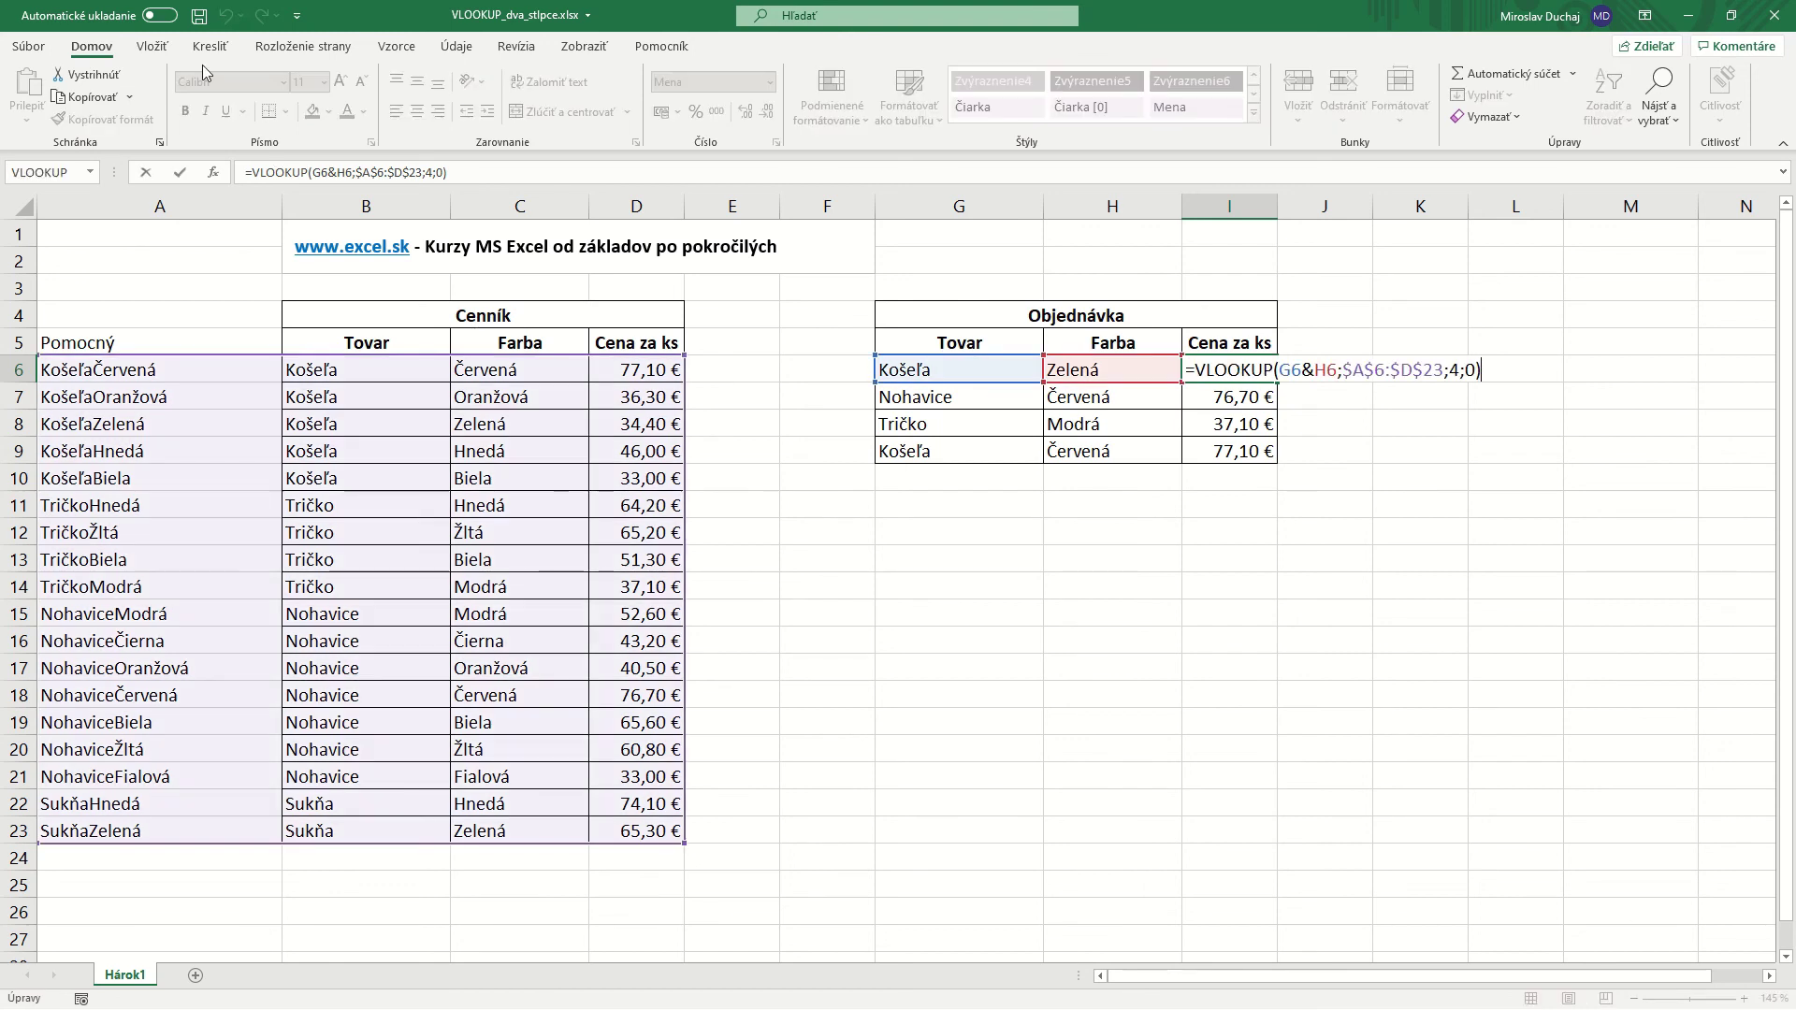
click(198, 16)
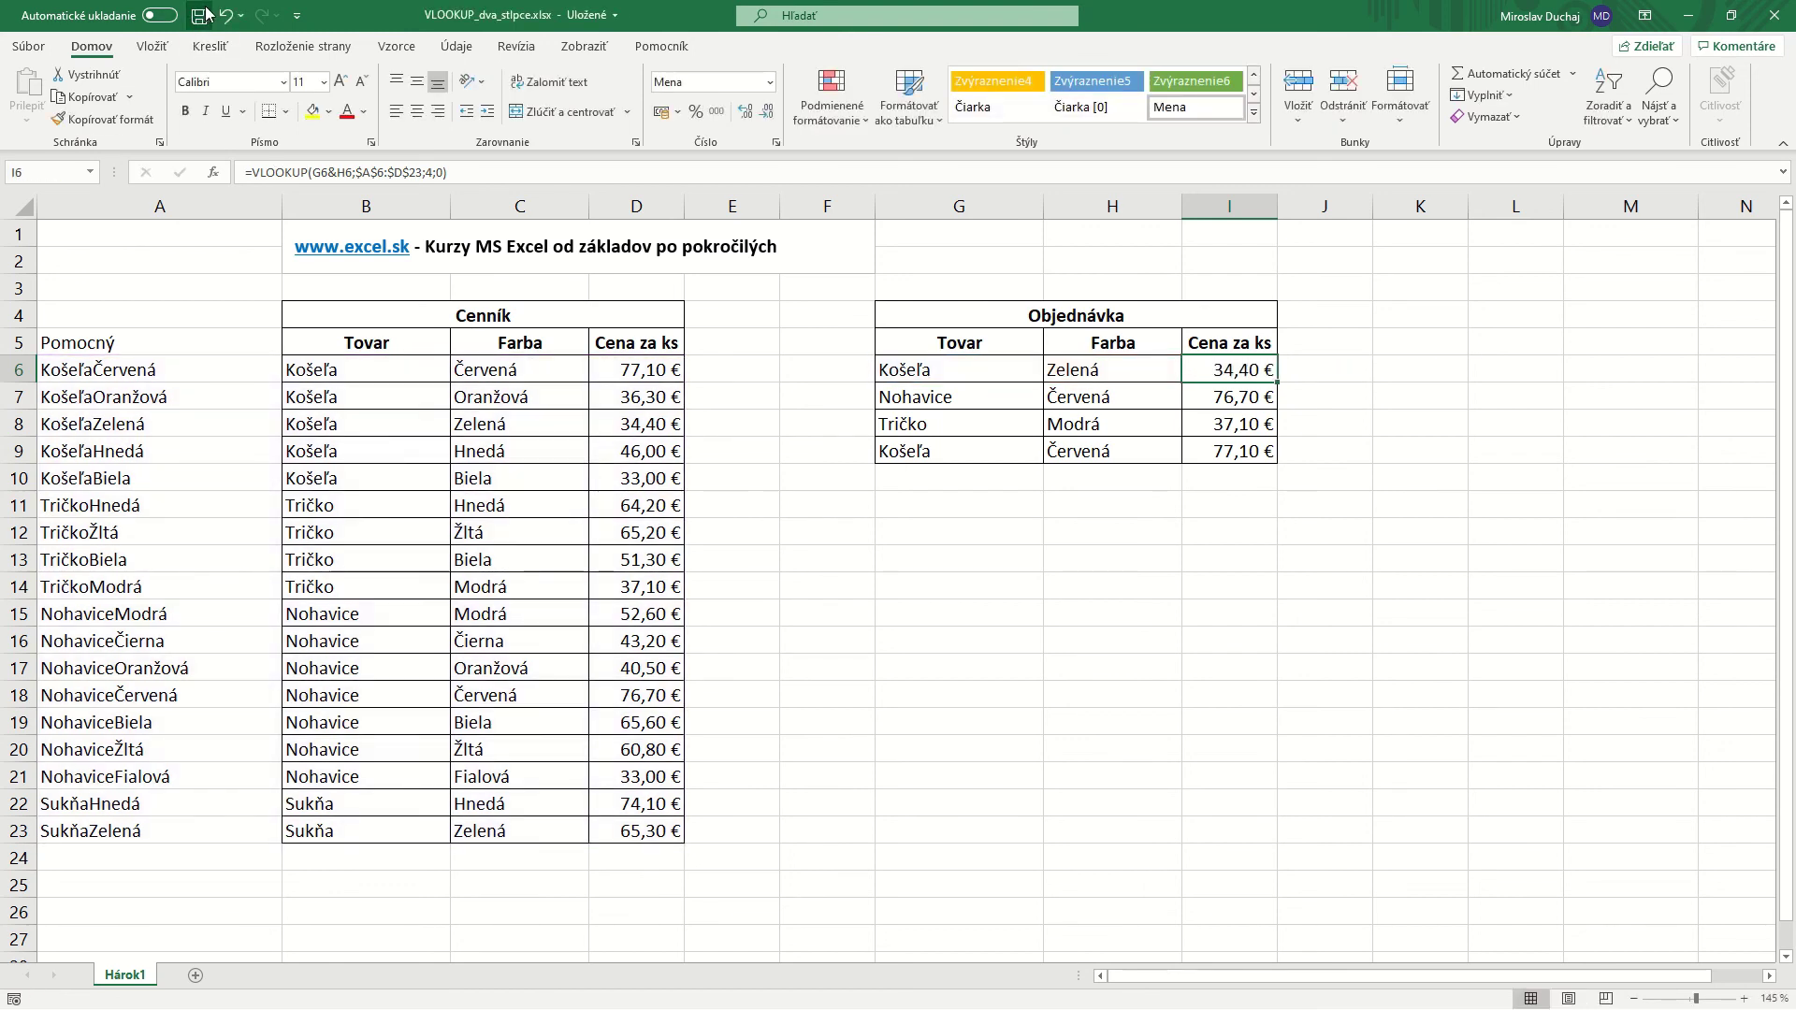